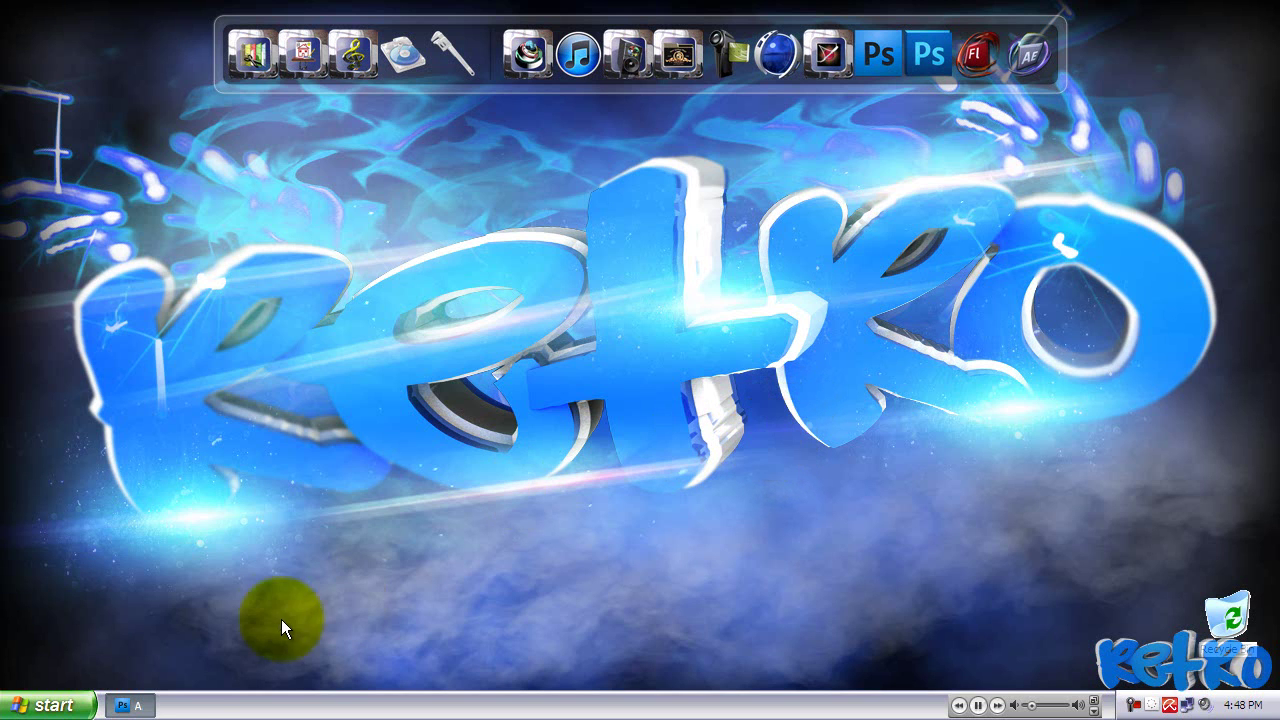
# Step: Restore the minimized Photoshop window from the Windows XP taskbar
pyautogui.click(133, 712)
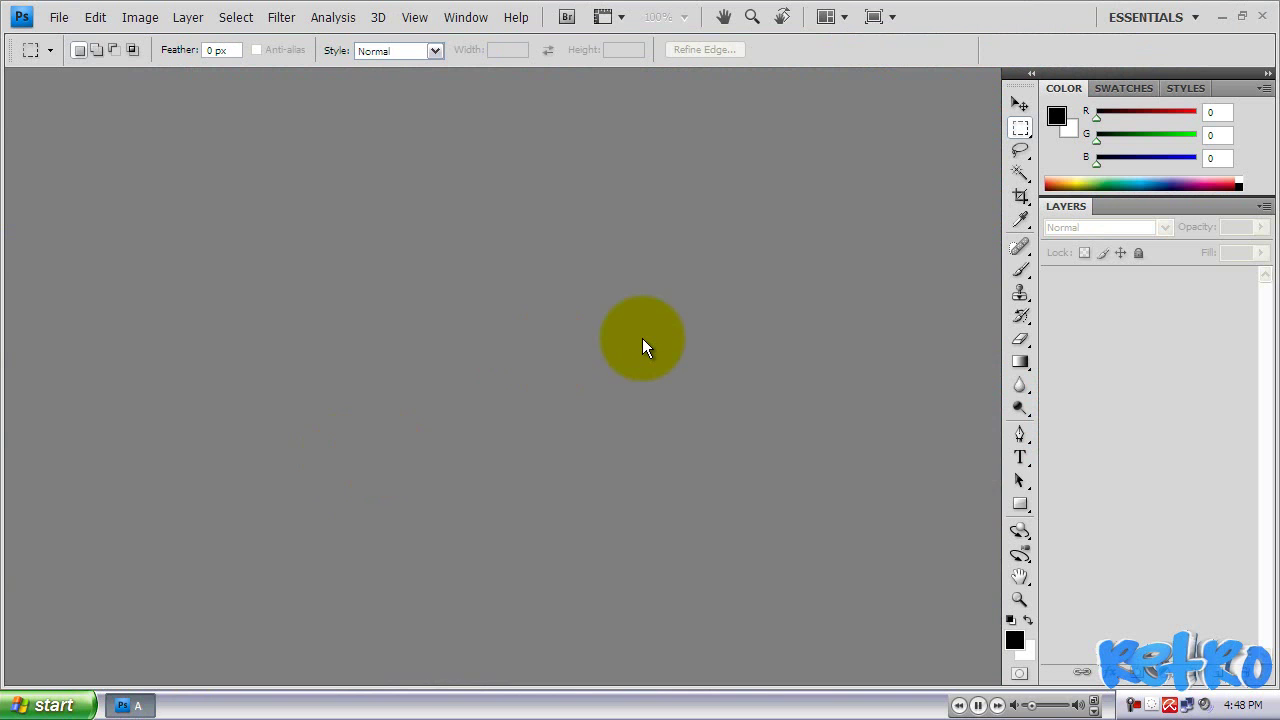
# Step: Open Avatar Template Made By RetroSandman.psd and zoom it to 500%
pyautogui.click(60, 18)
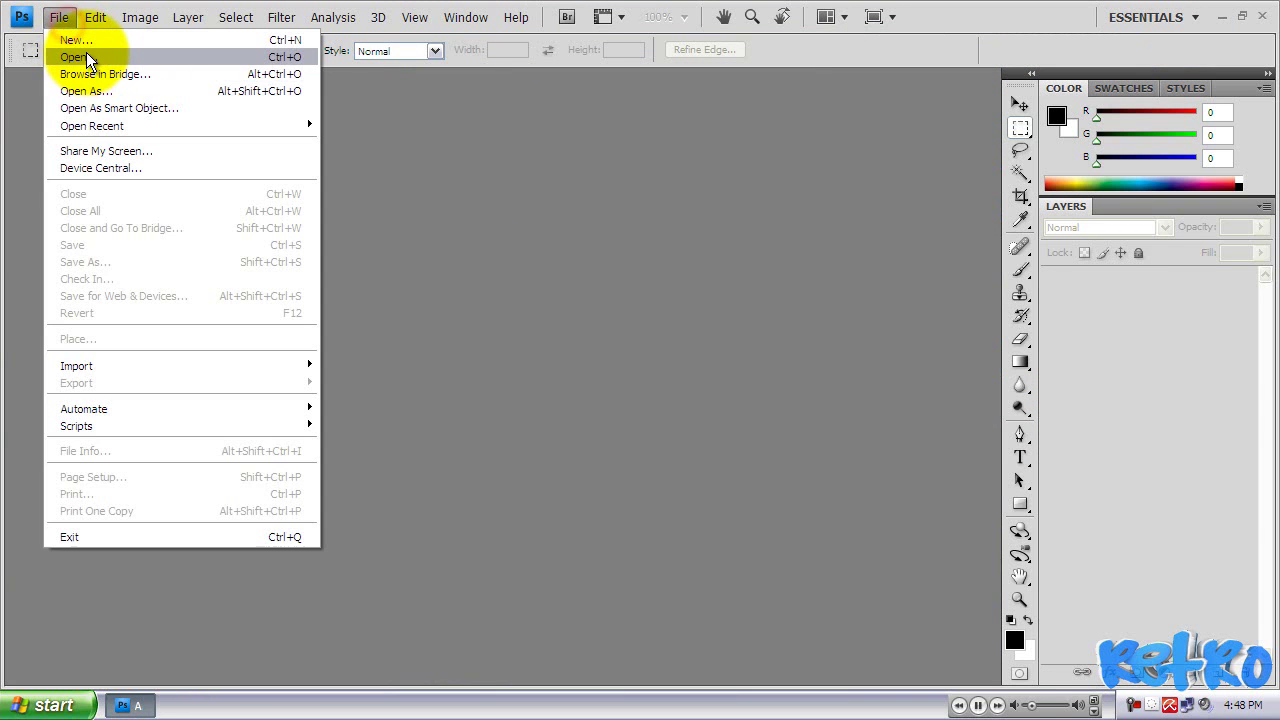
pyautogui.click(323, 79)
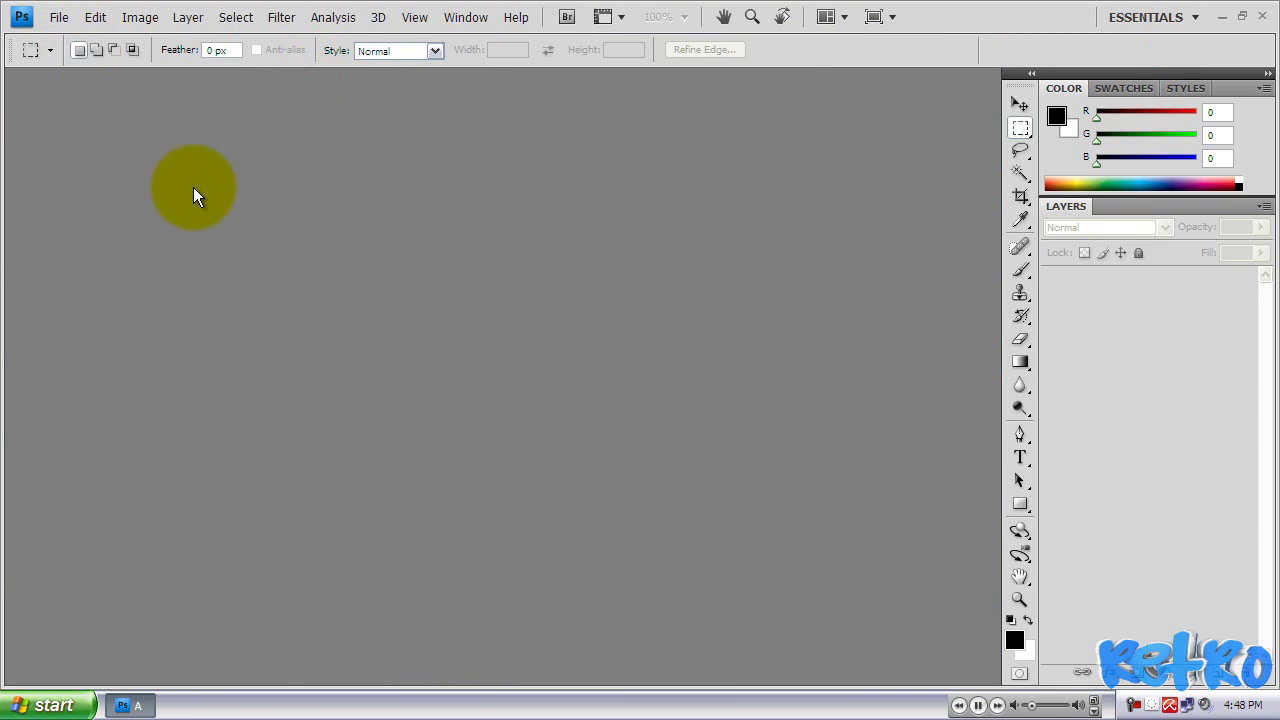
pyautogui.click(60, 18)
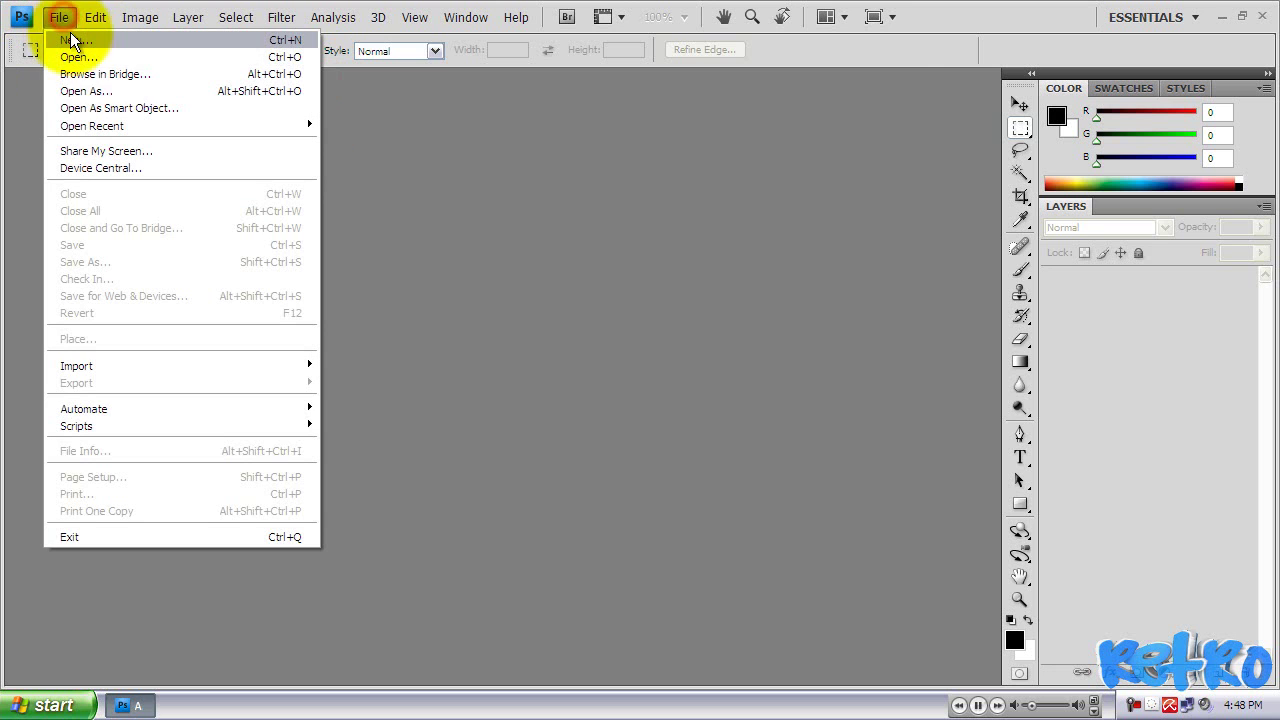
pyautogui.click(72, 57)
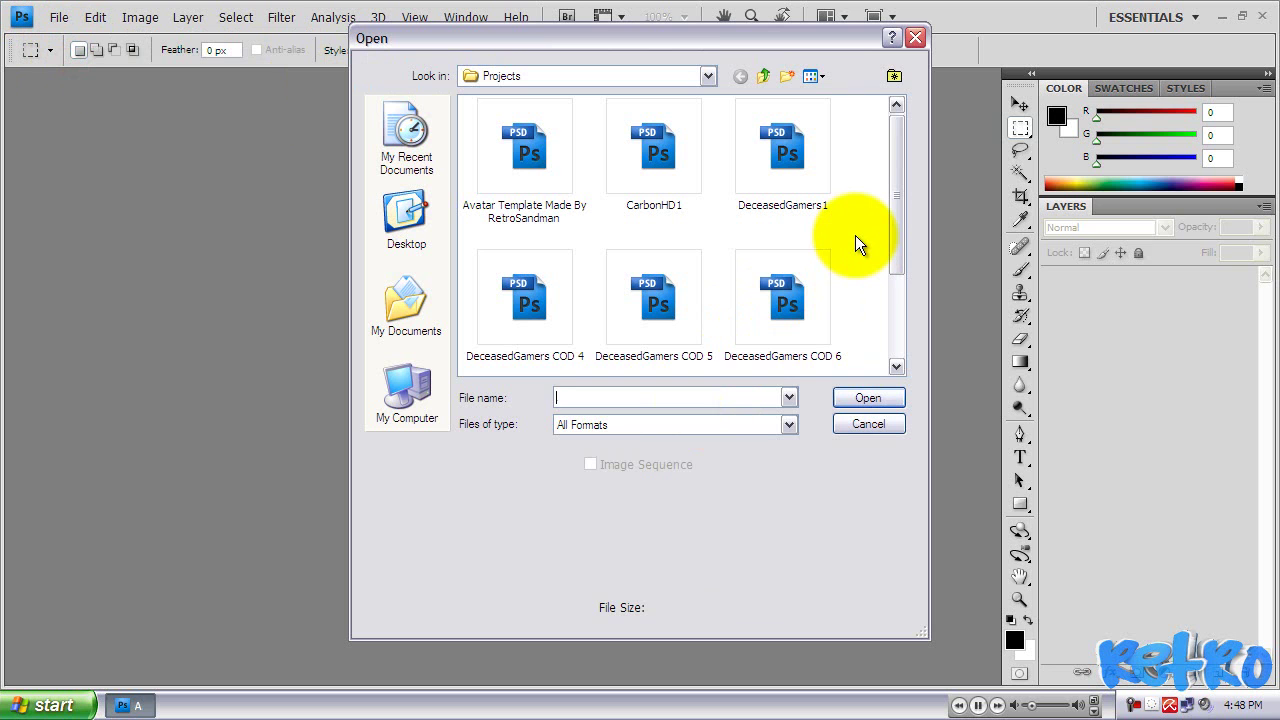
pyautogui.click(557, 160)
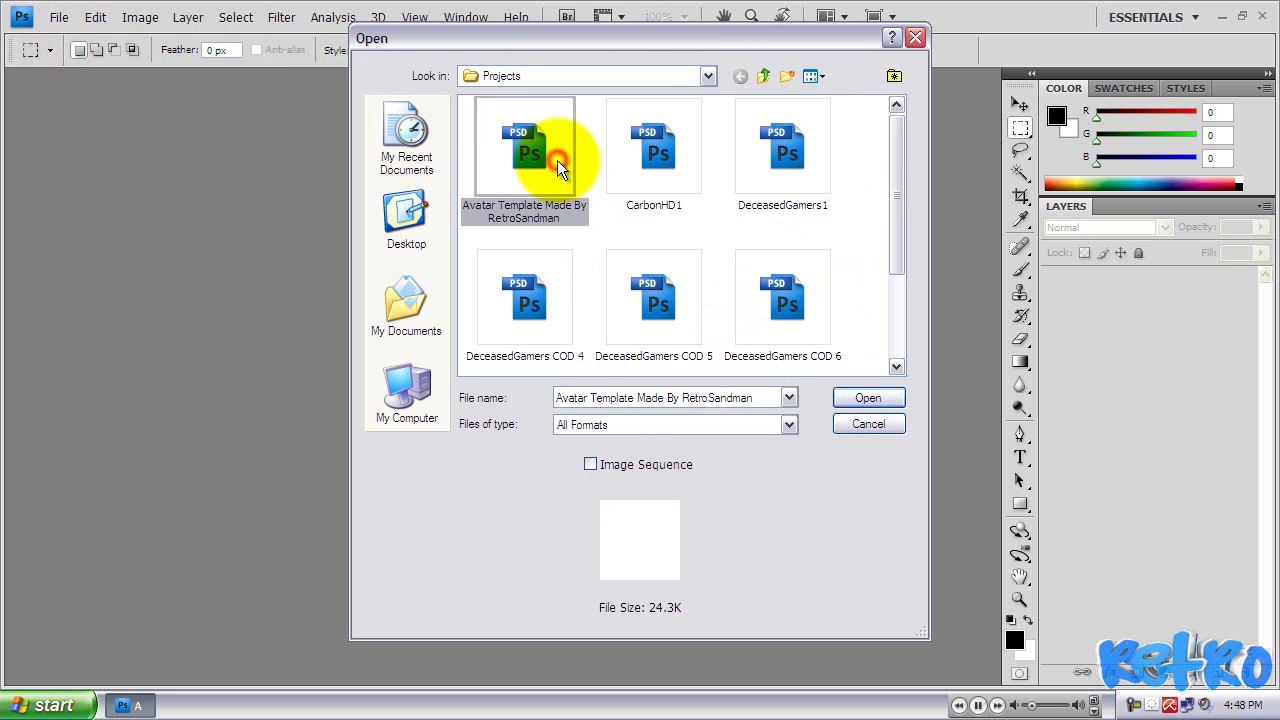
pyautogui.click(866, 399)
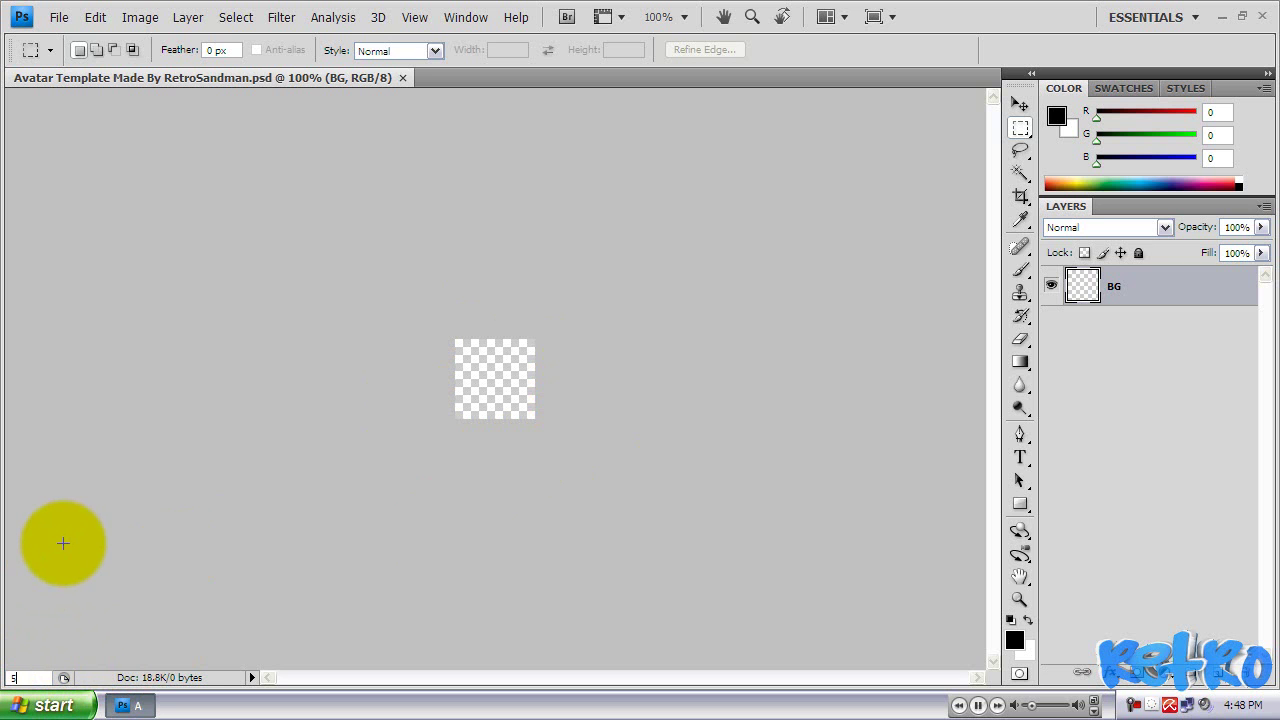
pyautogui.press('Return')
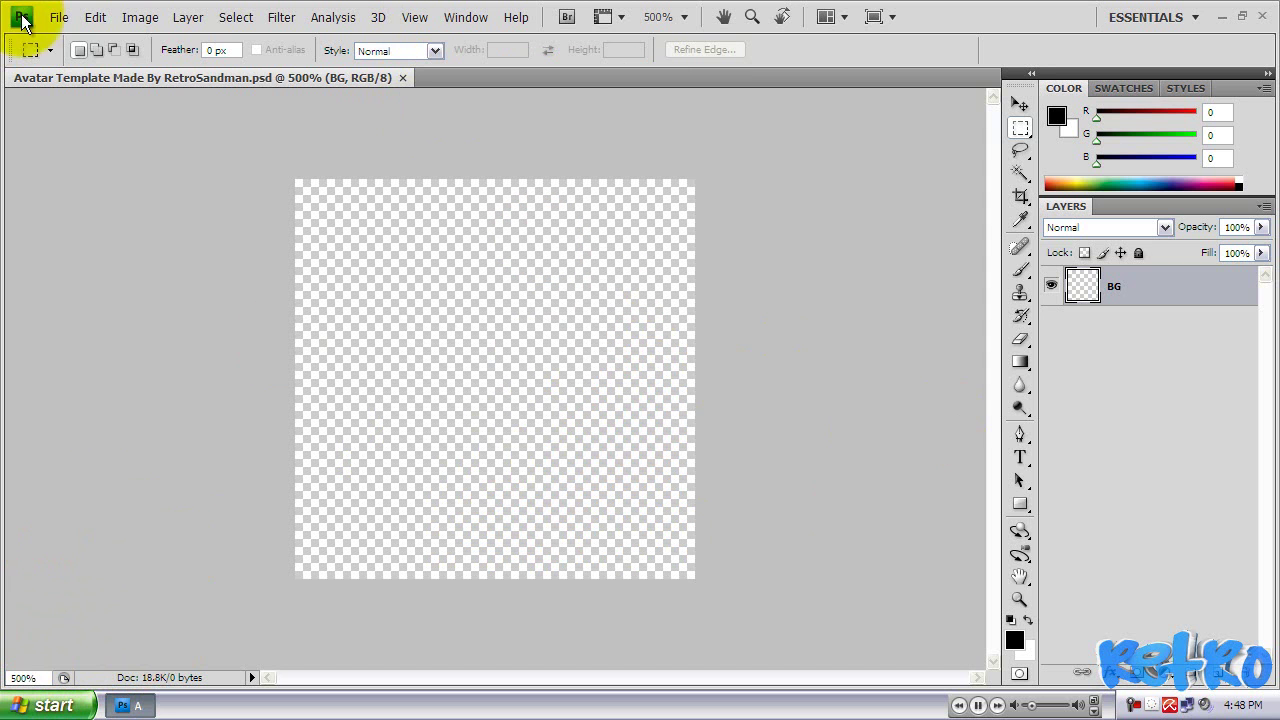
# Step: Open Retro3.png from My Pictures > Cinema 4D Text Pictures
pyautogui.click(62, 20)
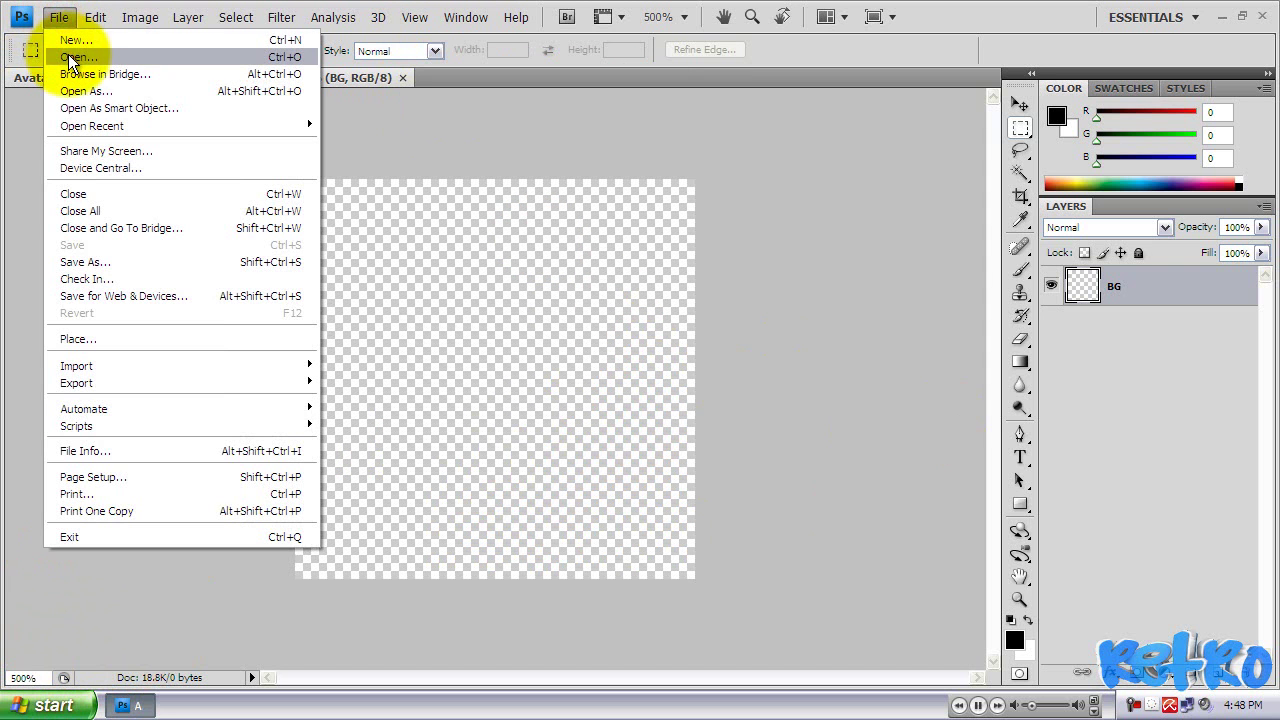
pyautogui.click(68, 55)
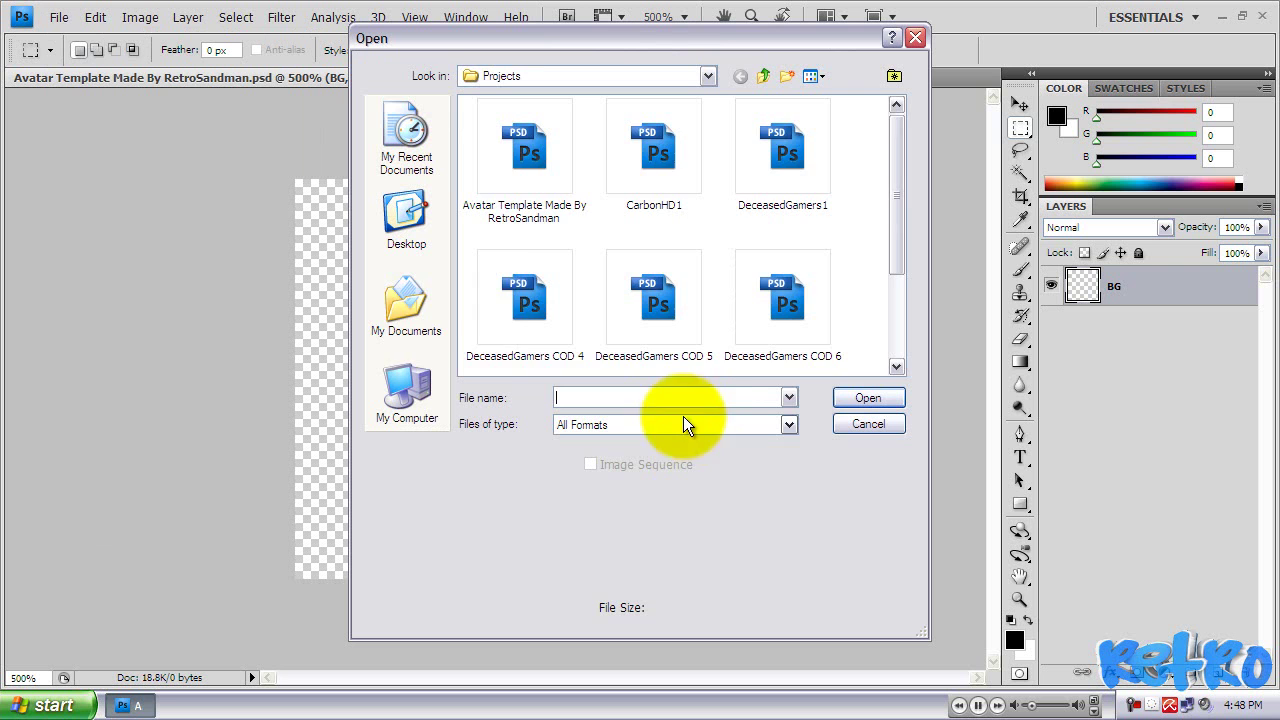
pyautogui.click(412, 318)
pyautogui.doubleClick(503, 241)
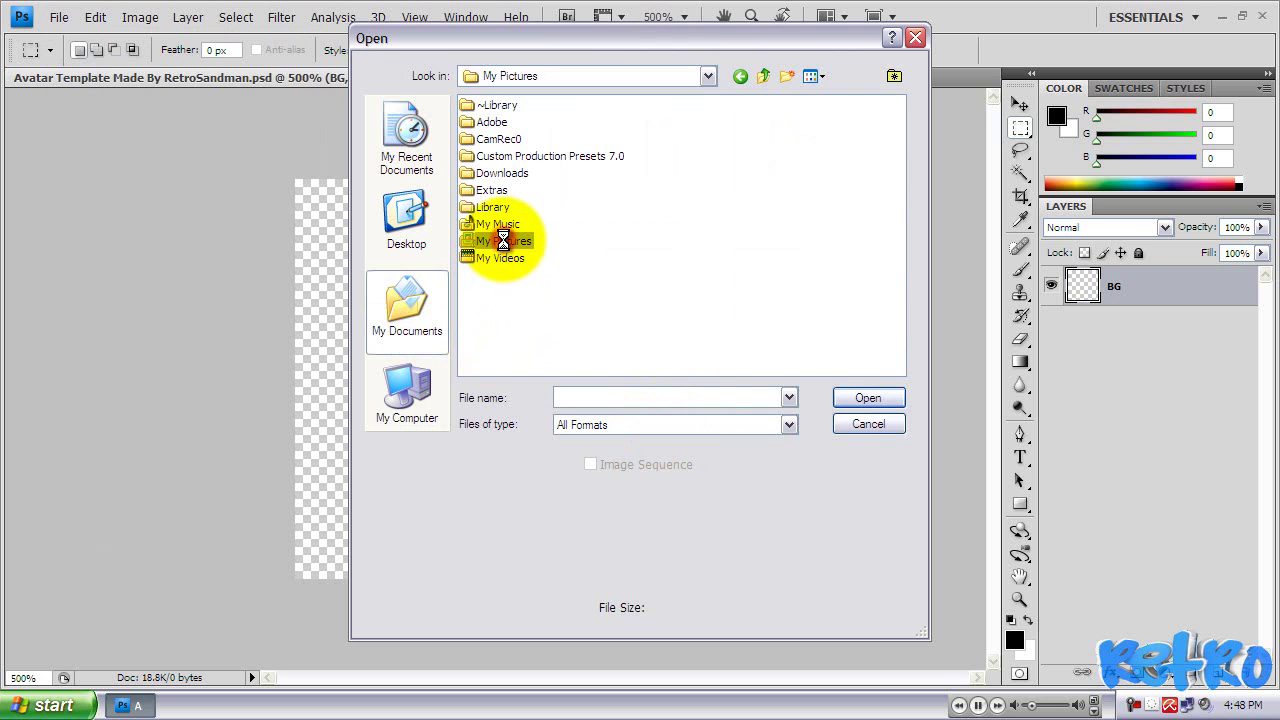
pyautogui.doubleClick(643, 158)
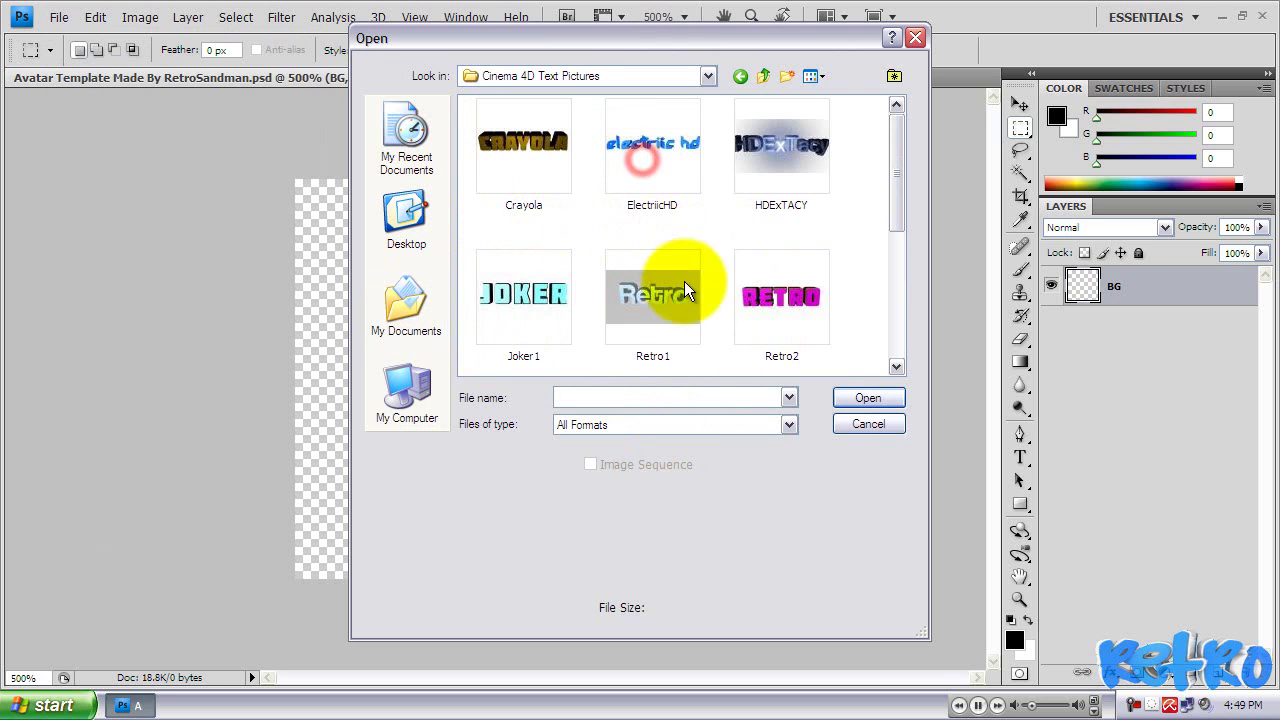
pyautogui.scroll(-5, 658, 268)
pyautogui.click(647, 177)
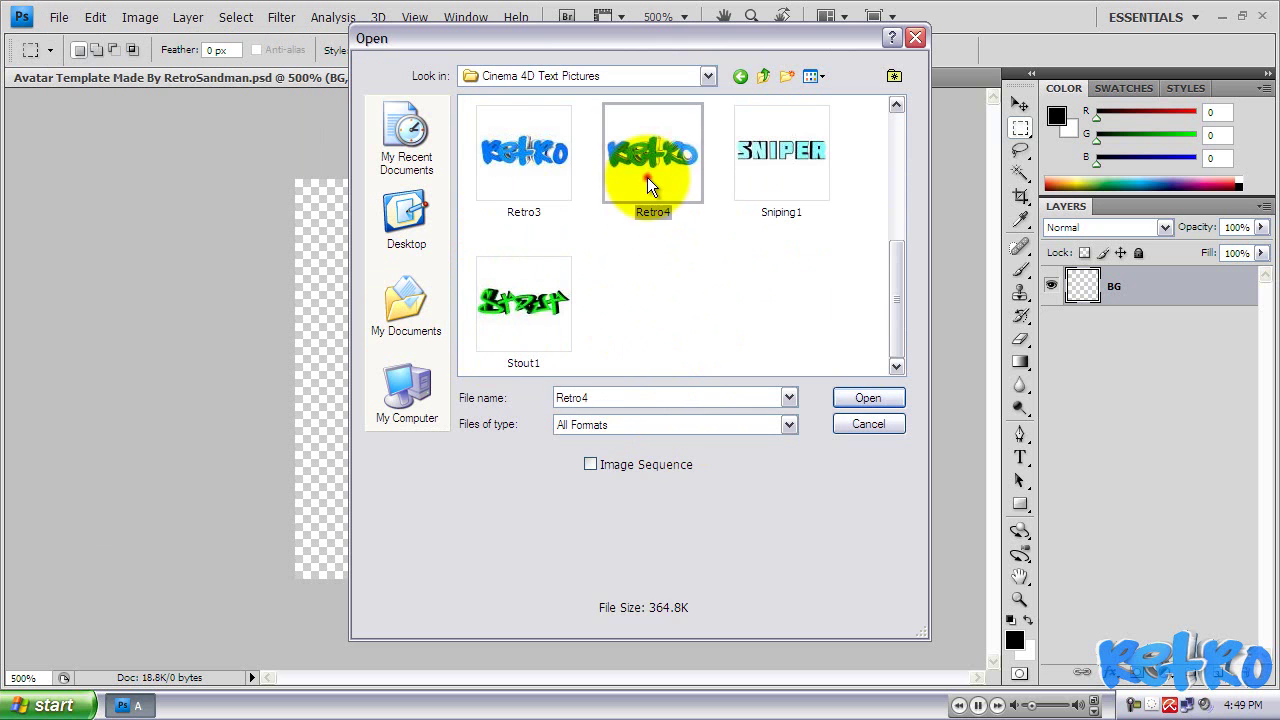
pyautogui.click(551, 166)
pyautogui.click(840, 395)
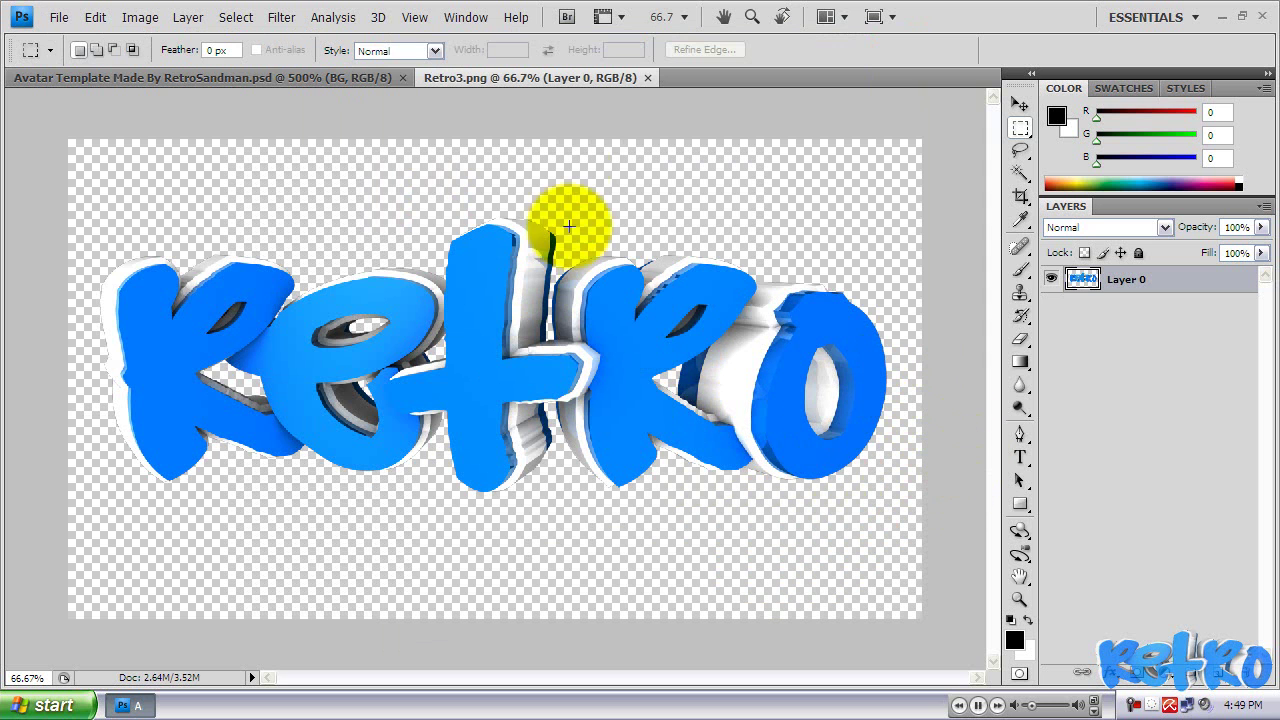
# Step: Load Layer 0's lettering as a selection and drag it toward the avatar template tab
pyautogui.keyDown('ctrl'); pyautogui.click(1090, 282); pyautogui.keyUp('ctrl')
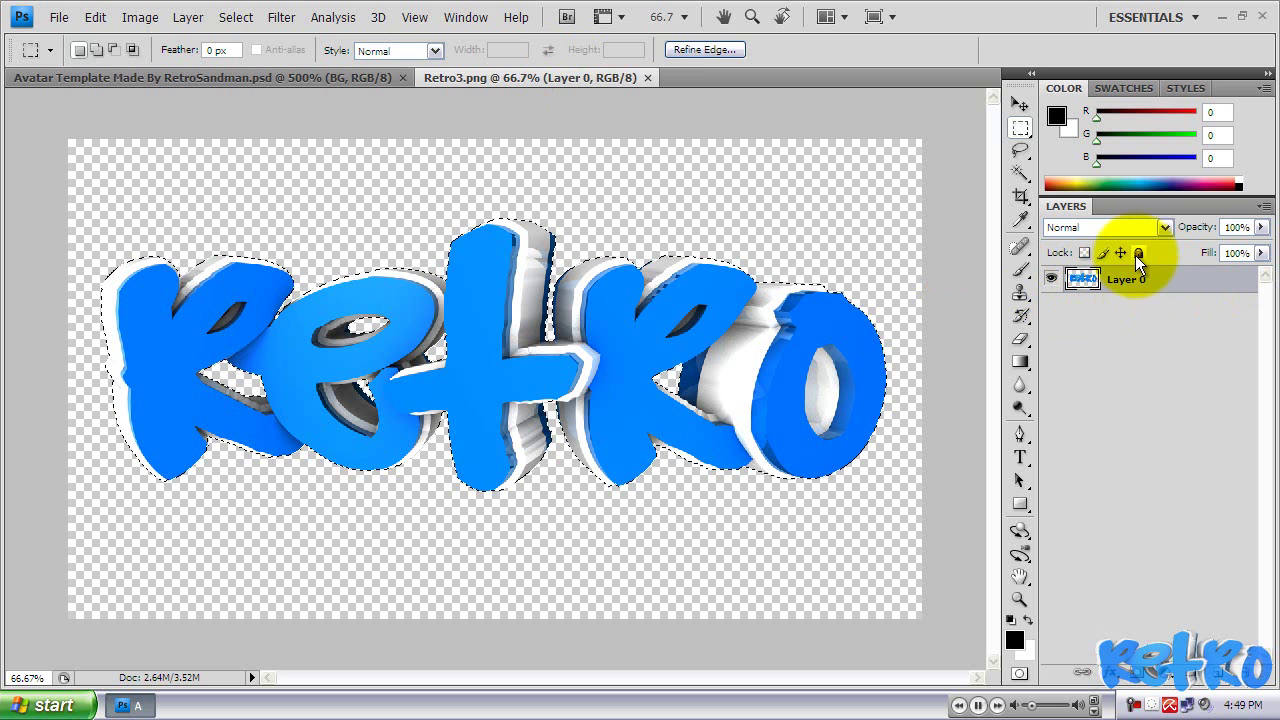
pyautogui.click(454, 20)
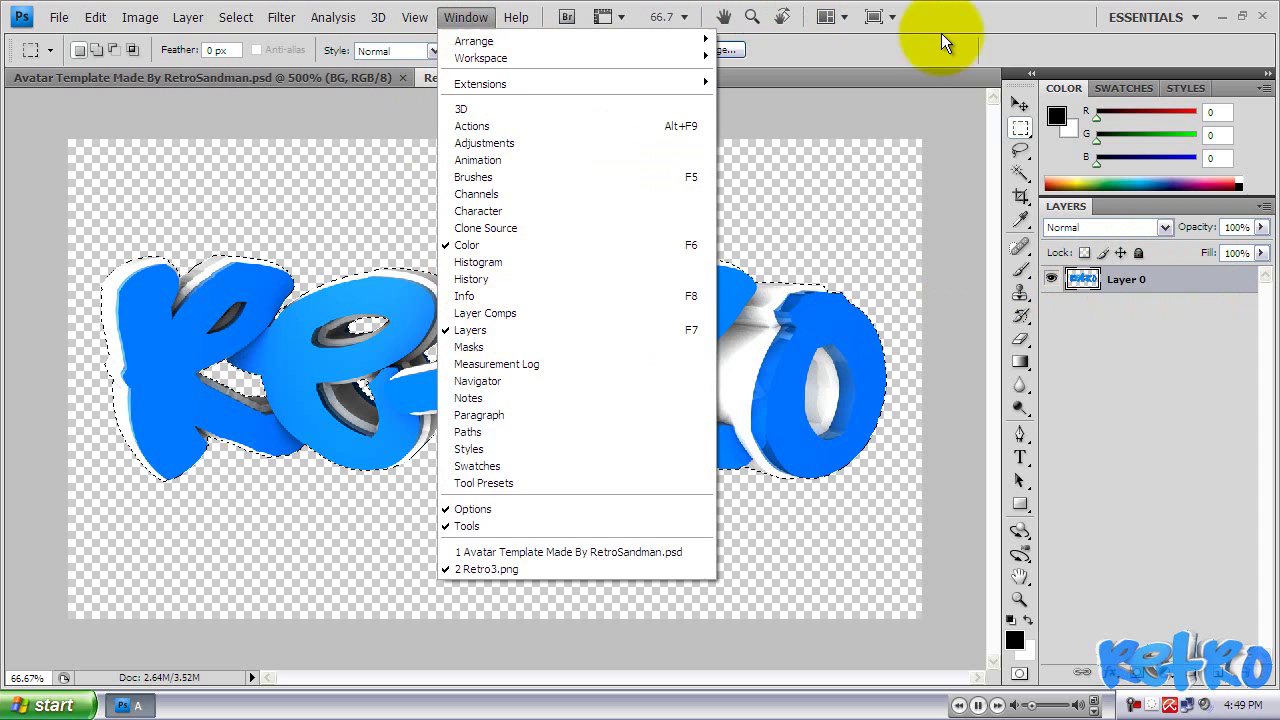
pyautogui.click(980, 15)
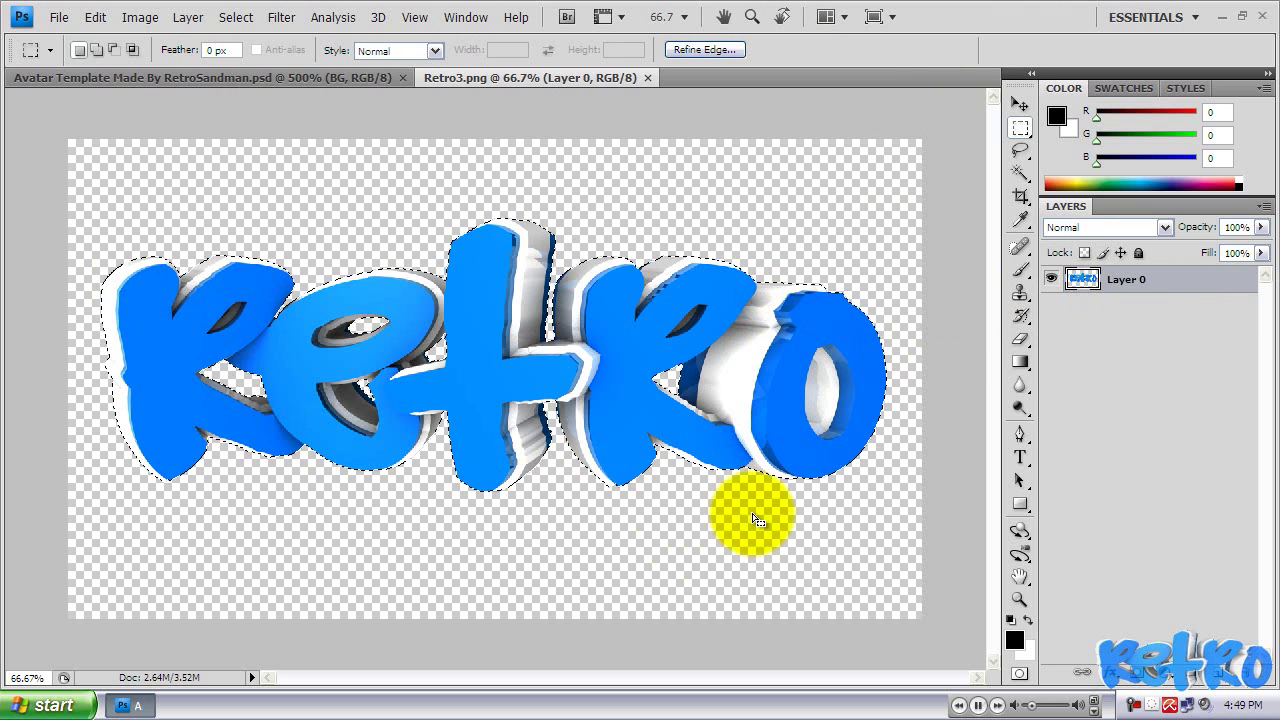
pyautogui.click(620, 436)
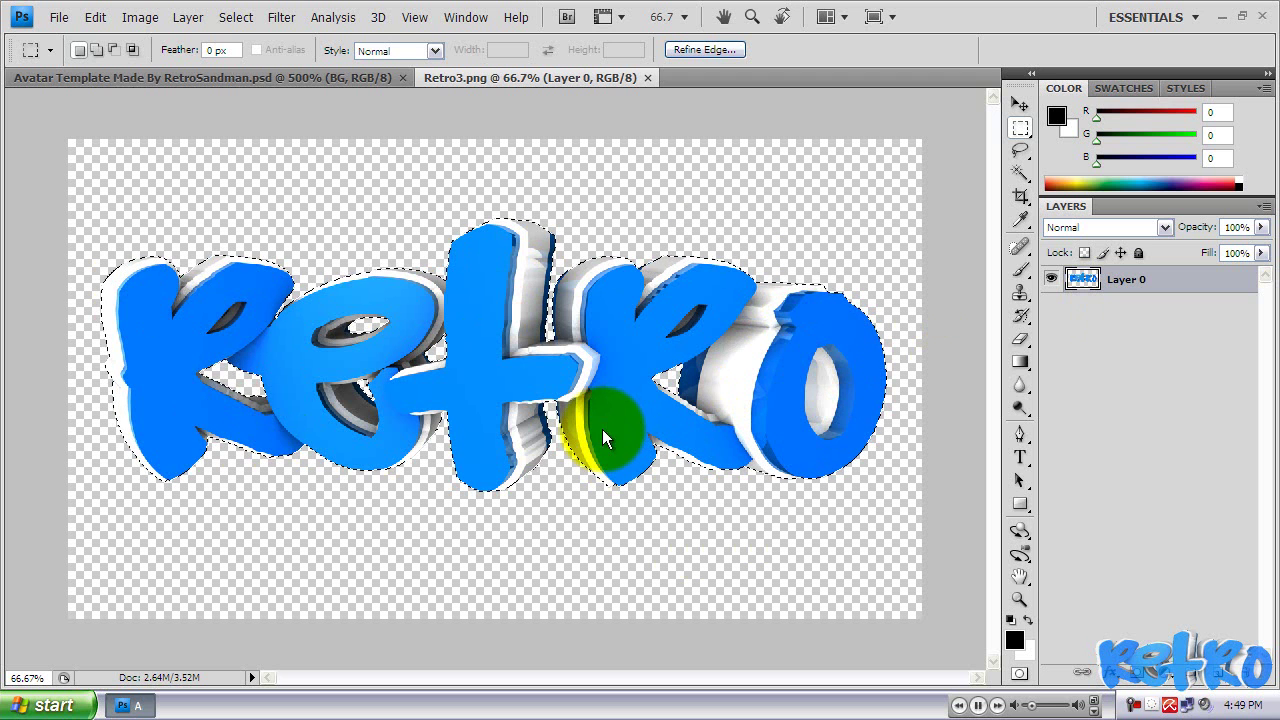
pyautogui.click(231, 78)
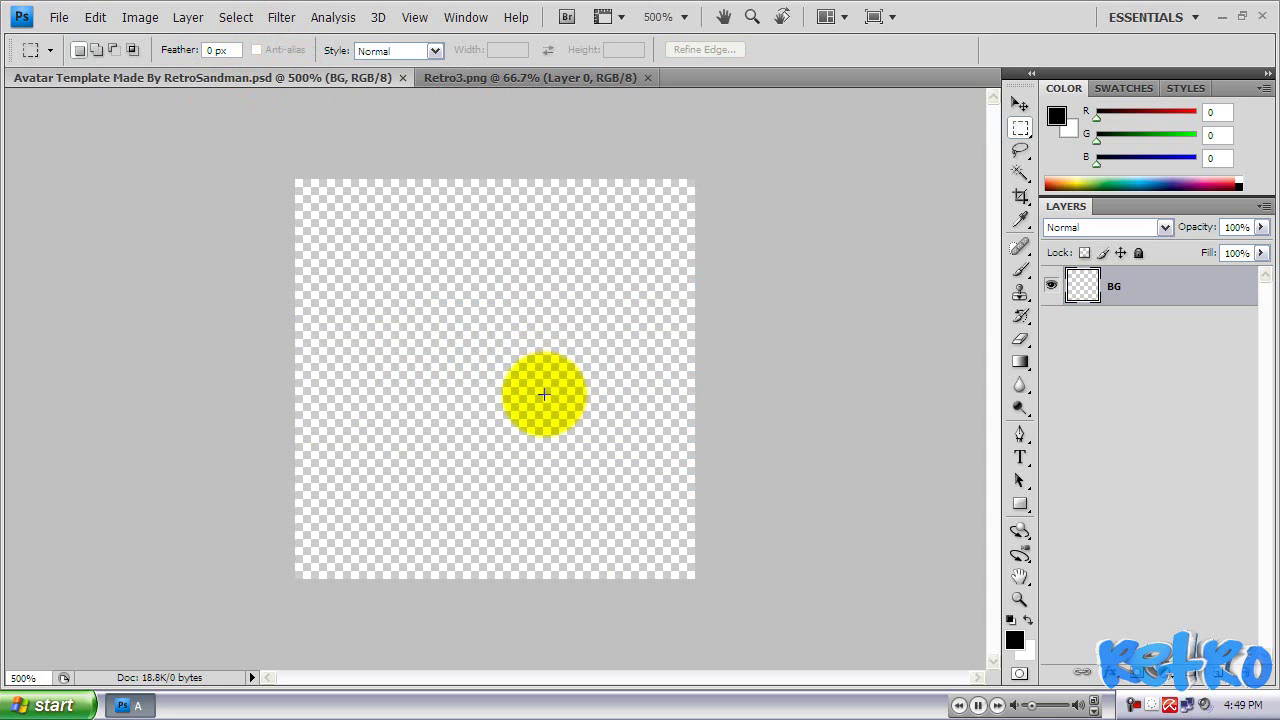
# Step: Drop the Retro lettering on the template and Free Transform it to about 47.4% by 13.4%
pyautogui.moveTo(543, 395); pyautogui.dragTo(578, 423)
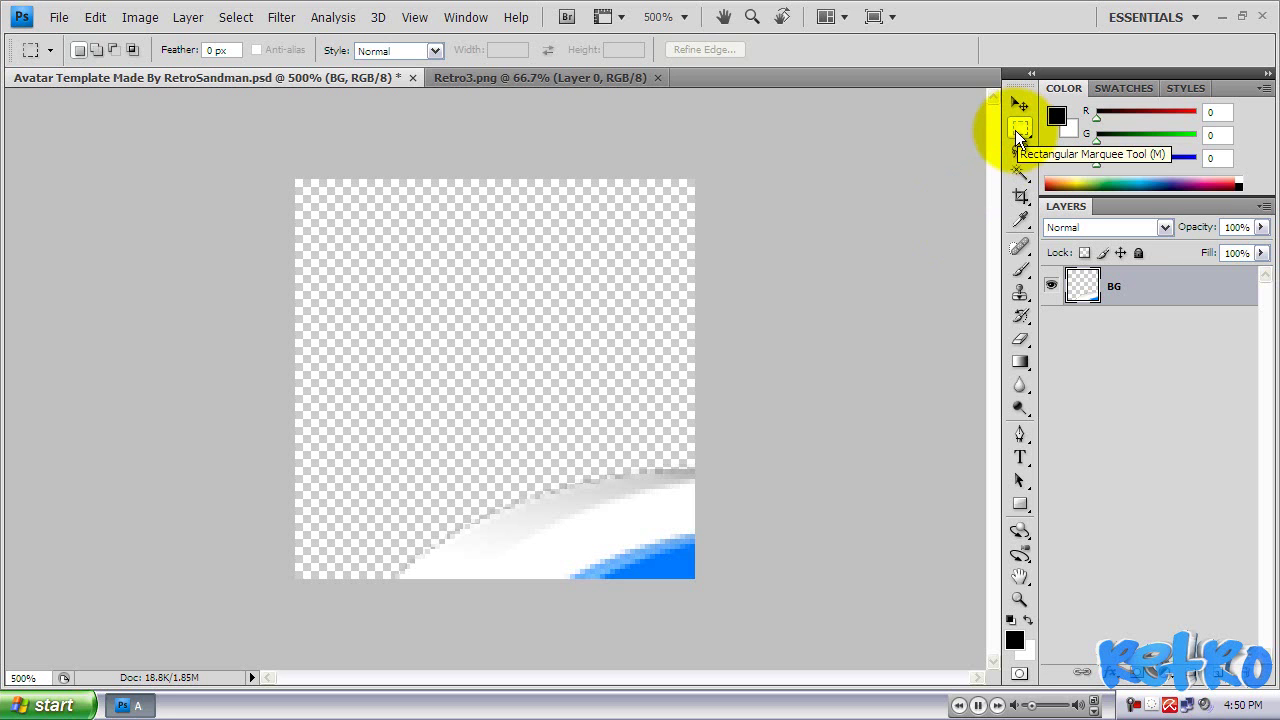
pyautogui.hotkey('ctrl', 't')
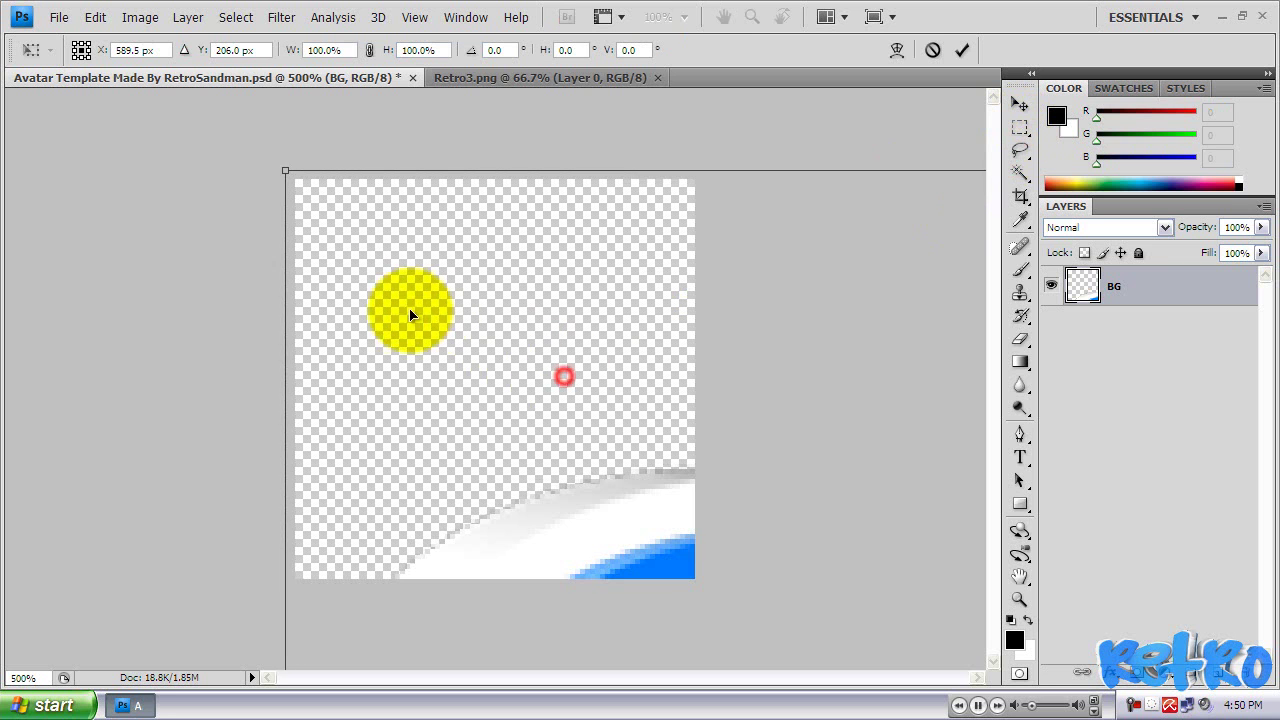
pyautogui.moveTo(414, 309); pyautogui.dragTo(343, 300)
pyautogui.moveTo(74, 129); pyautogui.dragTo(700, 597)
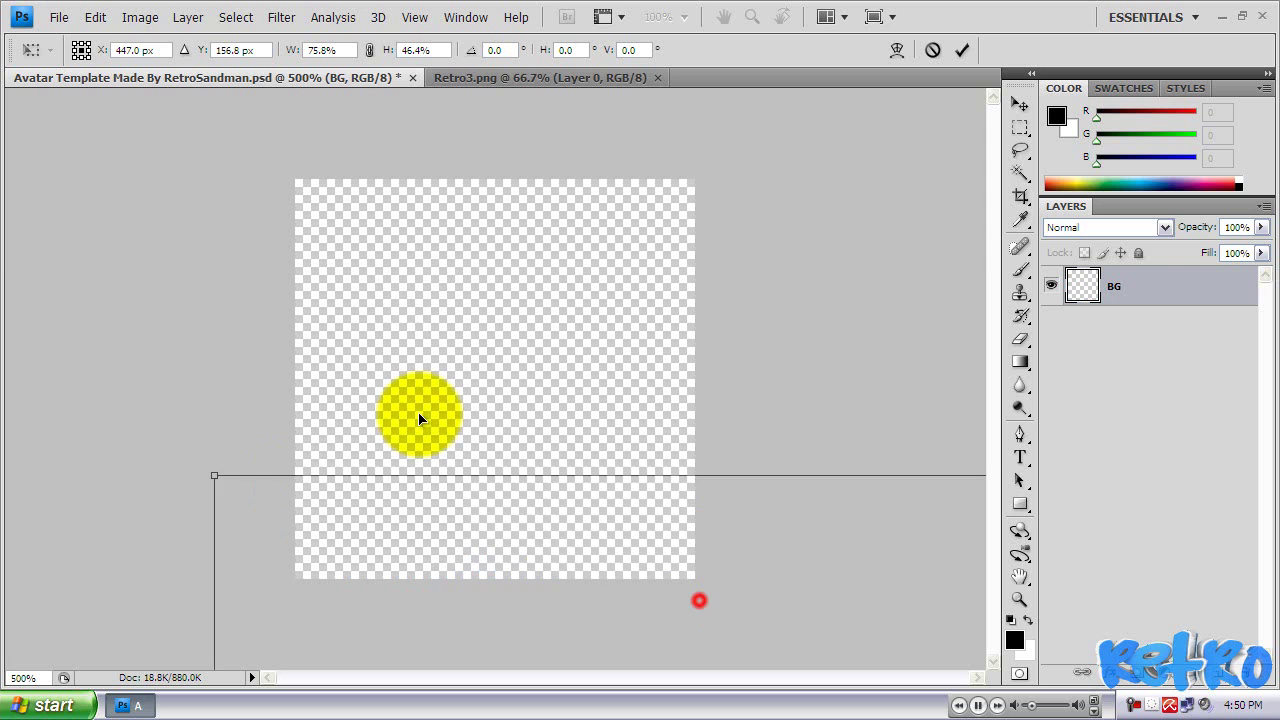
pyautogui.click(140, 50)
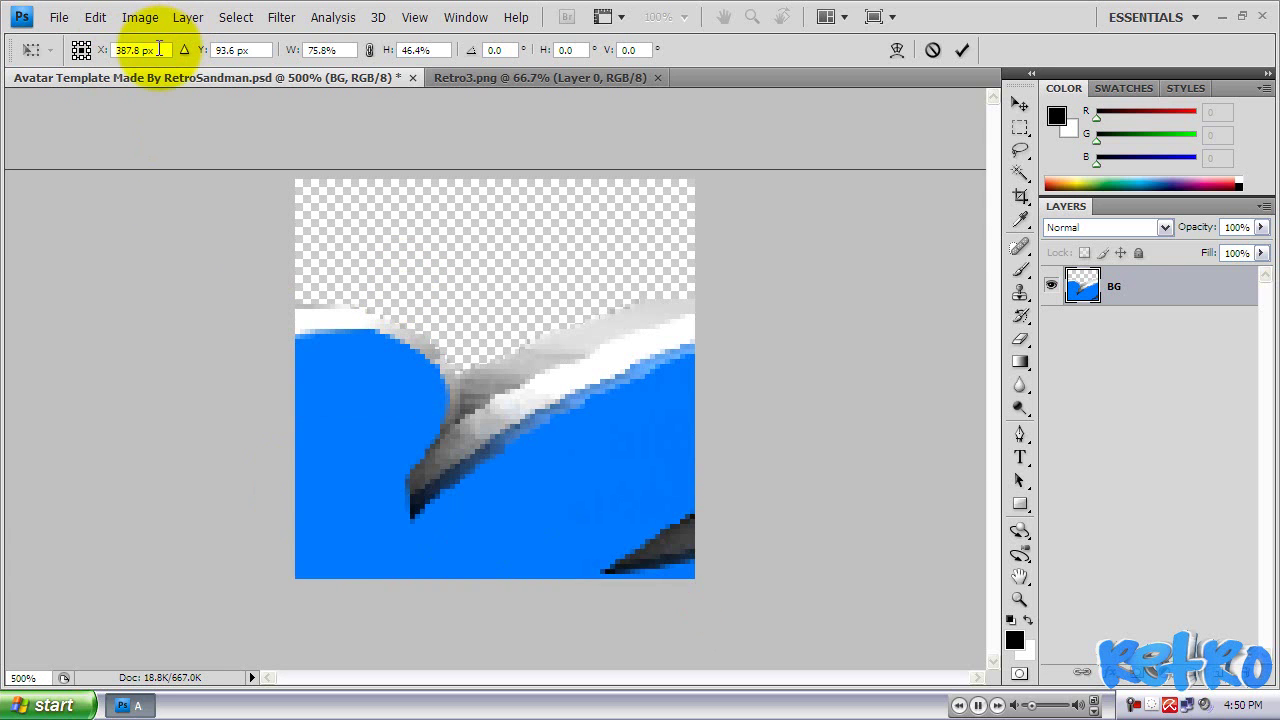
pyautogui.moveTo(160, 50); pyautogui.dragTo(100, 55)
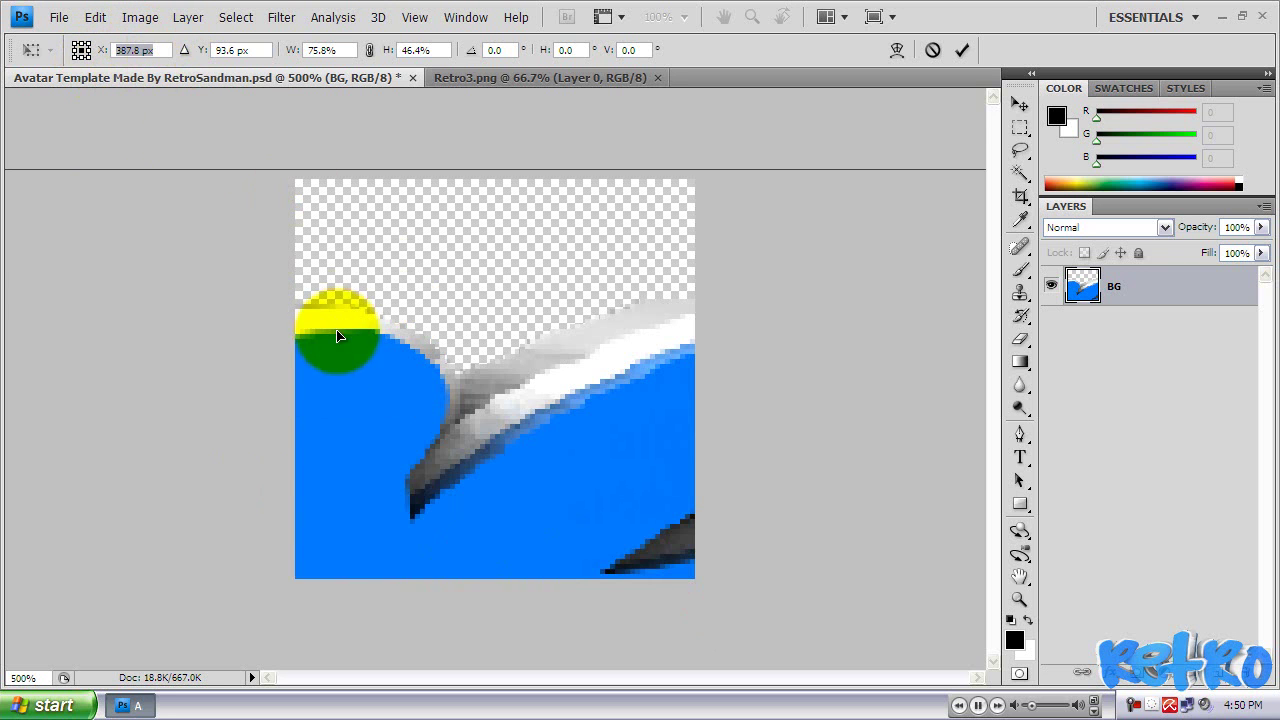
pyautogui.moveTo(337, 337)
pyautogui.mouseDown()
pyautogui.moveTo(446, 343)
pyautogui.moveTo(429, 371)
pyautogui.moveTo(174, 160)
pyautogui.moveTo(323, 277)
pyautogui.moveTo(750, 519)
pyautogui.moveTo(823, 597)
pyautogui.moveTo(331, 486)
pyautogui.moveTo(219, 249)
pyautogui.moveTo(149, 177)
pyautogui.moveTo(463, 351)
pyautogui.moveTo(823, 629)
pyautogui.moveTo(136, 271)
pyautogui.moveTo(294, 374)
pyautogui.moveTo(209, 380)
pyautogui.mouseUp()
# Step: Scale the pasted RETRO logo down and bring it back onto the canvas
pyautogui.moveTo(75, 212)
pyautogui.mouseDown()
pyautogui.moveTo(322, 289)
pyautogui.moveTo(671, 337)
pyautogui.moveTo(709, 263)
pyautogui.mouseUp()
pyautogui.moveTo(800, 374); pyautogui.dragTo(220, 366)
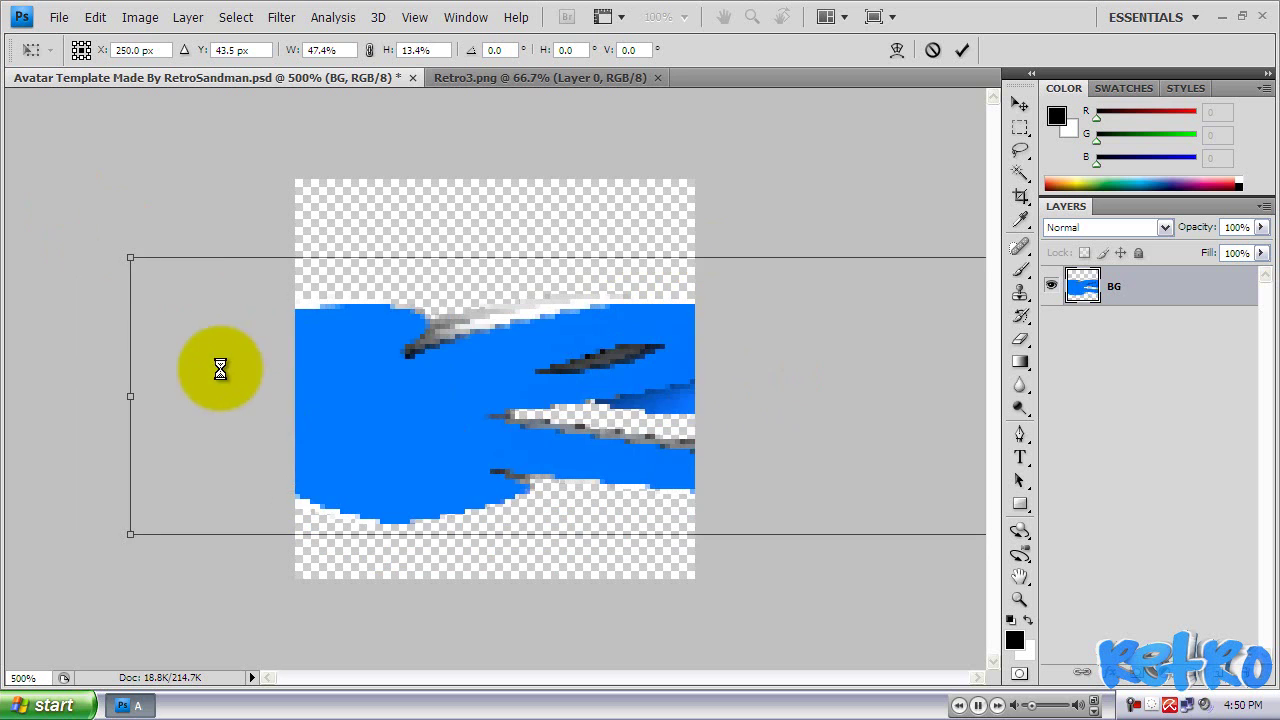
pyautogui.moveTo(126, 258); pyautogui.dragTo(742, 326)
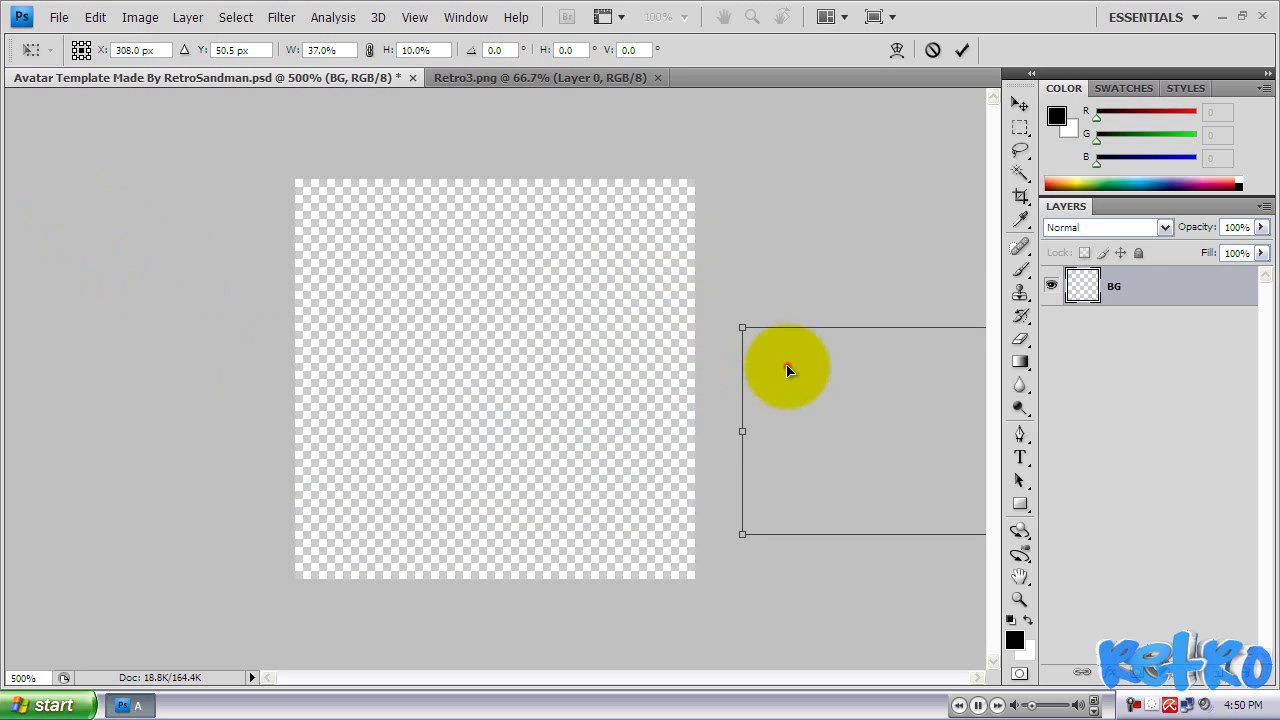
pyautogui.moveTo(786, 366); pyautogui.dragTo(787, 271)
pyautogui.moveTo(845, 349); pyautogui.dragTo(100, 357)
pyautogui.moveTo(69, 277); pyautogui.dragTo(750, 269)
pyautogui.moveTo(460, 411); pyautogui.dragTo(286, 400)
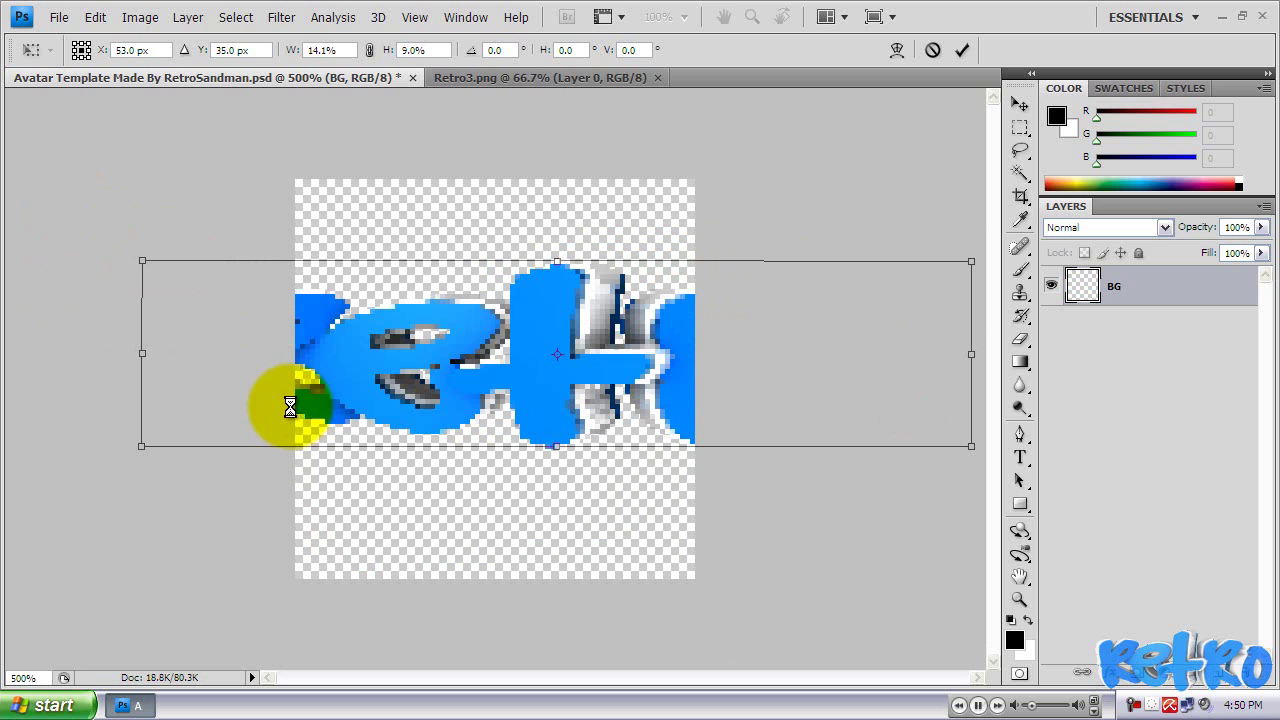
pyautogui.moveTo(140, 262); pyautogui.dragTo(506, 252)
pyautogui.moveTo(630, 355); pyautogui.dragTo(357, 371)
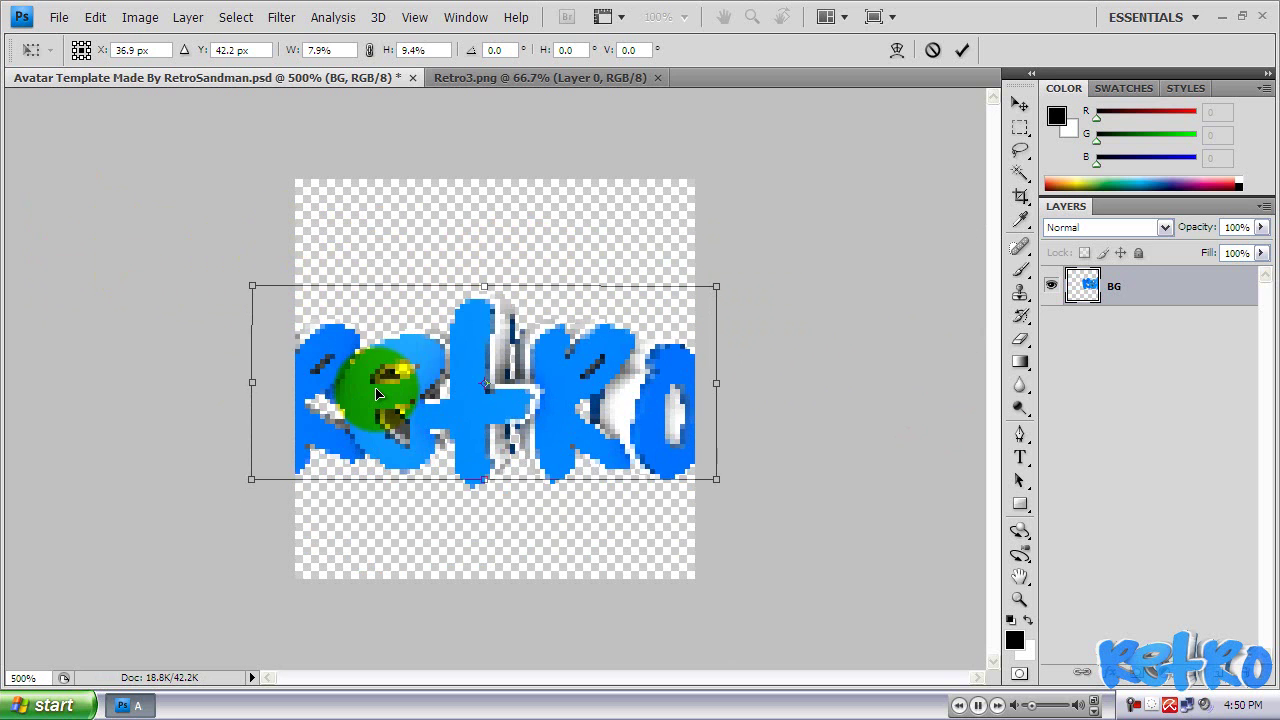
# Step: Rotate the logo to about -22.4°, fine-tune its size and position, and commit
pyautogui.moveTo(759, 277); pyautogui.dragTo(607, 213)
pyautogui.moveTo(540, 340); pyautogui.dragTo(577, 340)
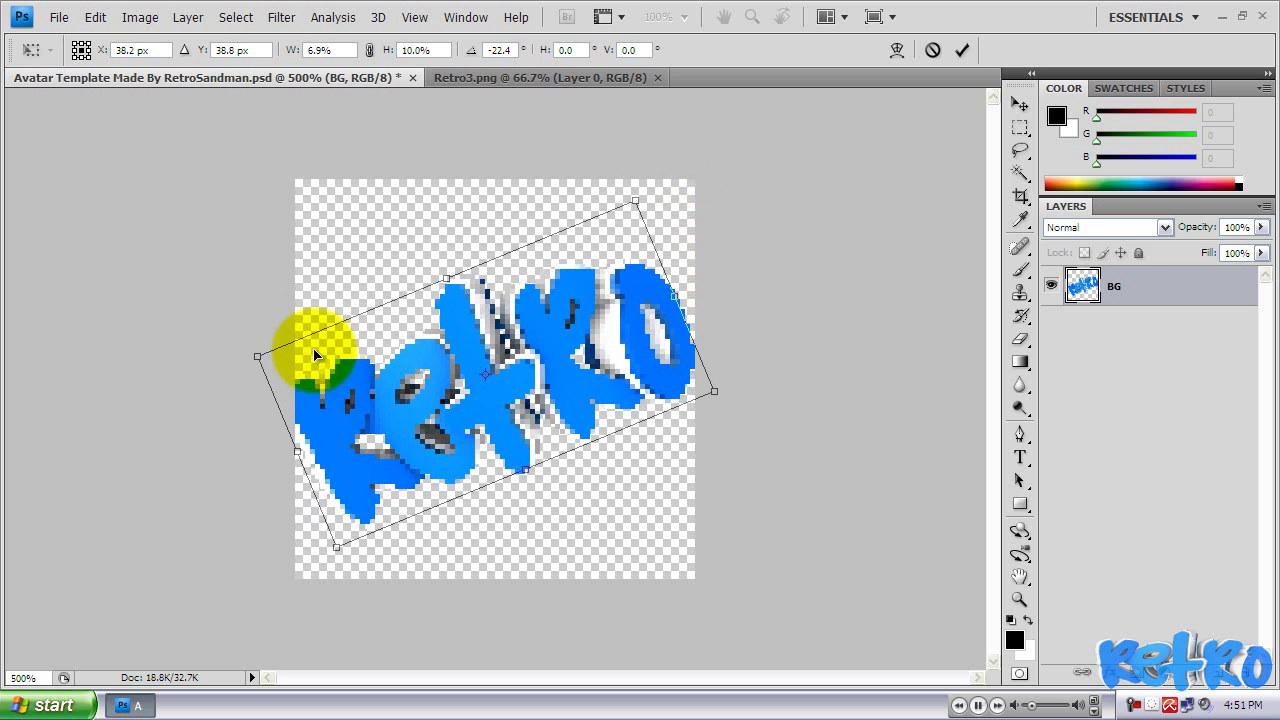
pyautogui.moveTo(258, 350); pyautogui.dragTo(261, 348)
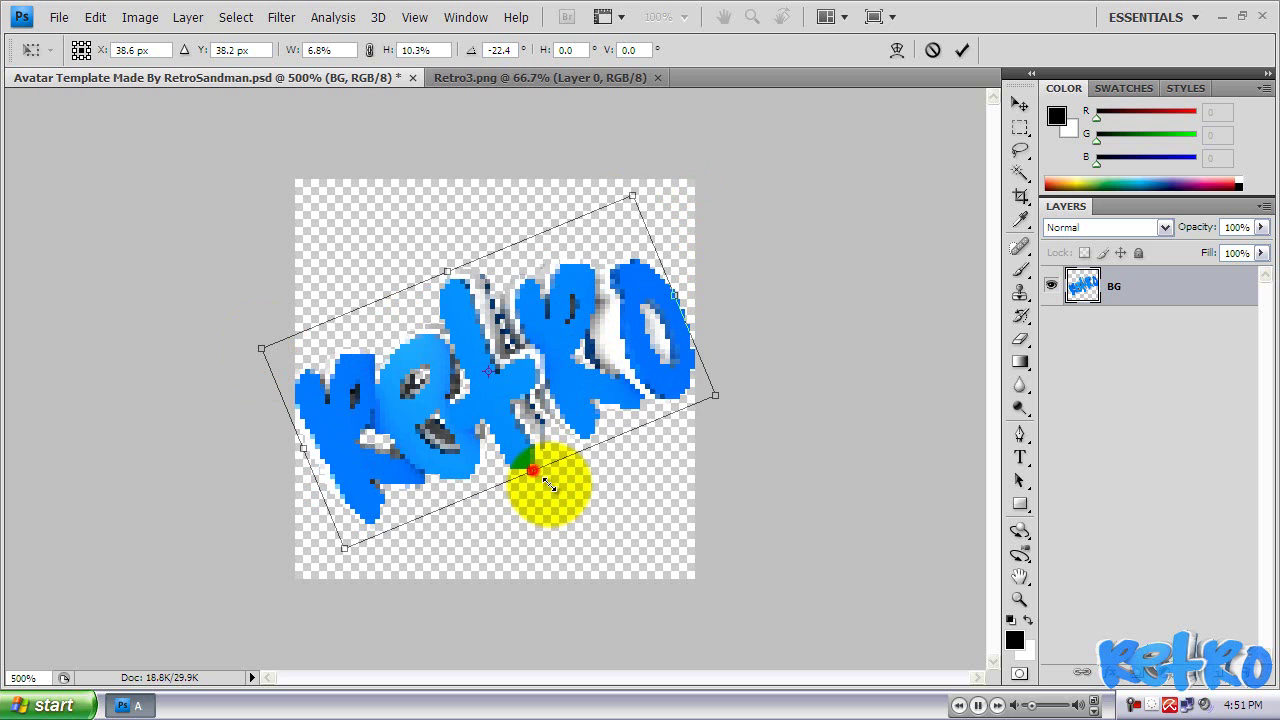
pyautogui.moveTo(547, 483)
pyautogui.mouseDown()
pyautogui.moveTo(529, 471)
pyautogui.moveTo(543, 471)
pyautogui.mouseUp()
pyautogui.moveTo(571, 391); pyautogui.dragTo(568, 374)
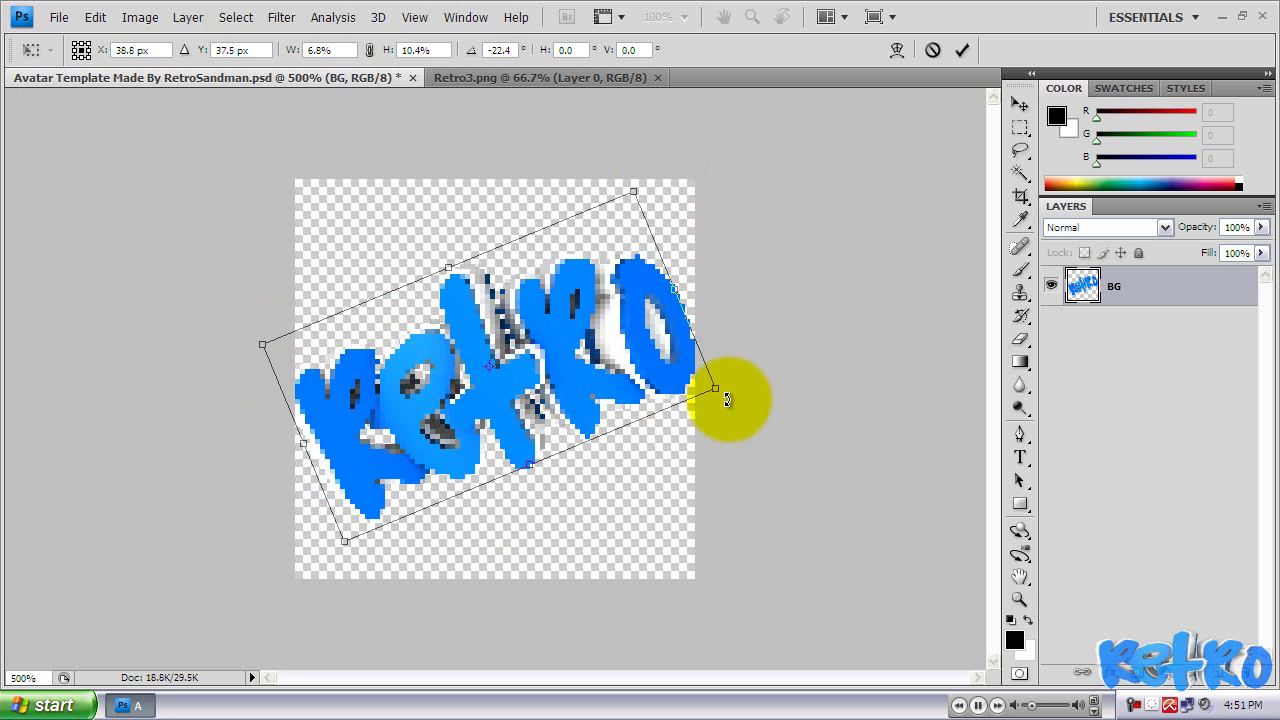
pyautogui.press('Return')
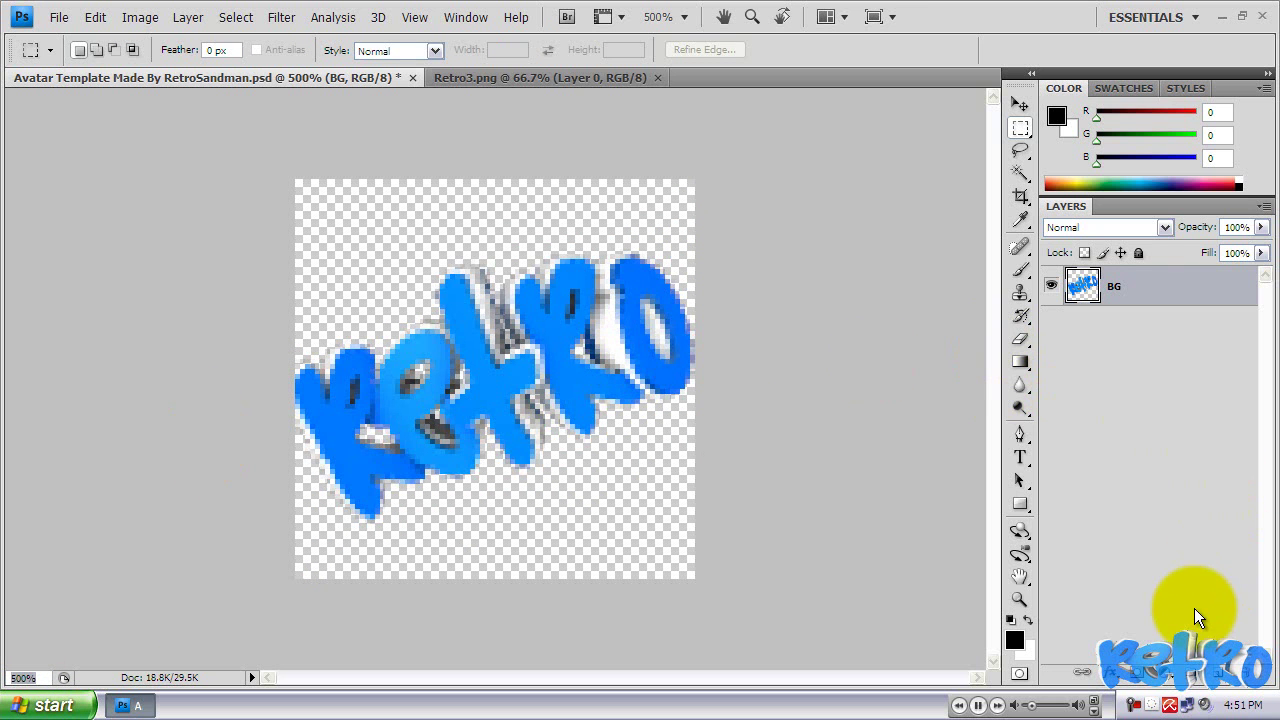
# Step: Rename the BG layer holding the logo to Retro
pyautogui.doubleClick(1116, 286)
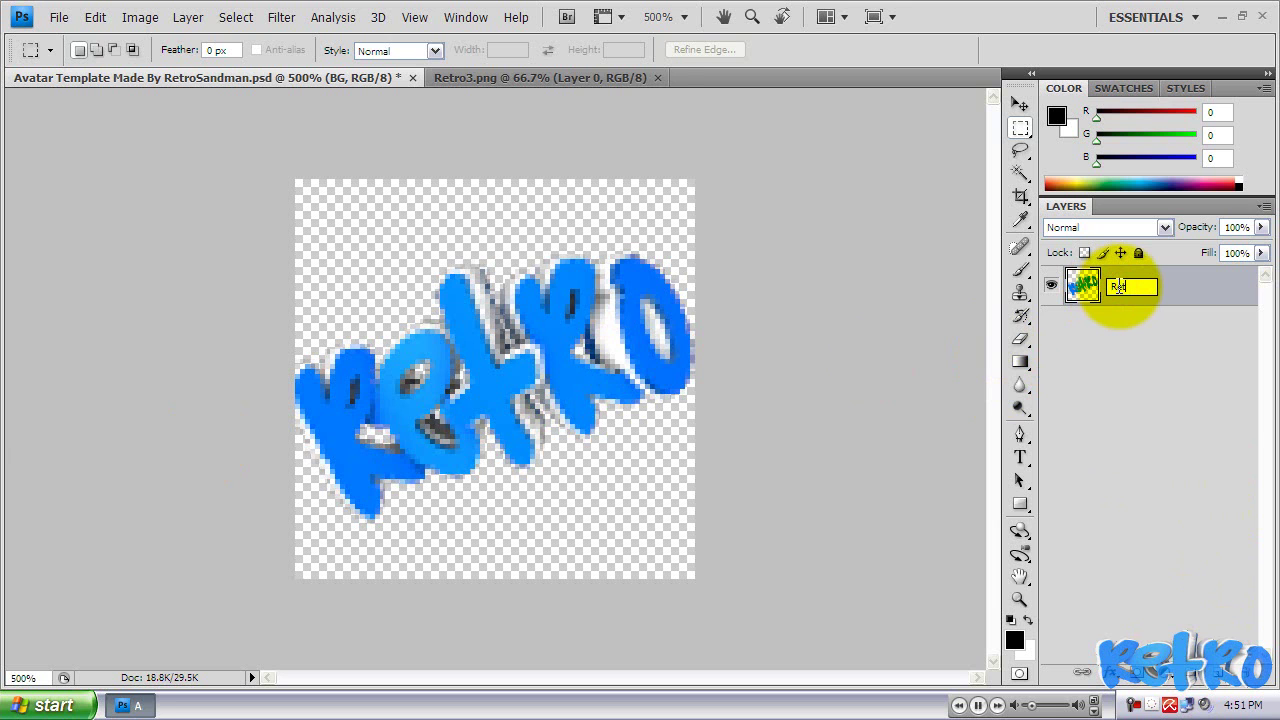
pyautogui.press('Return')
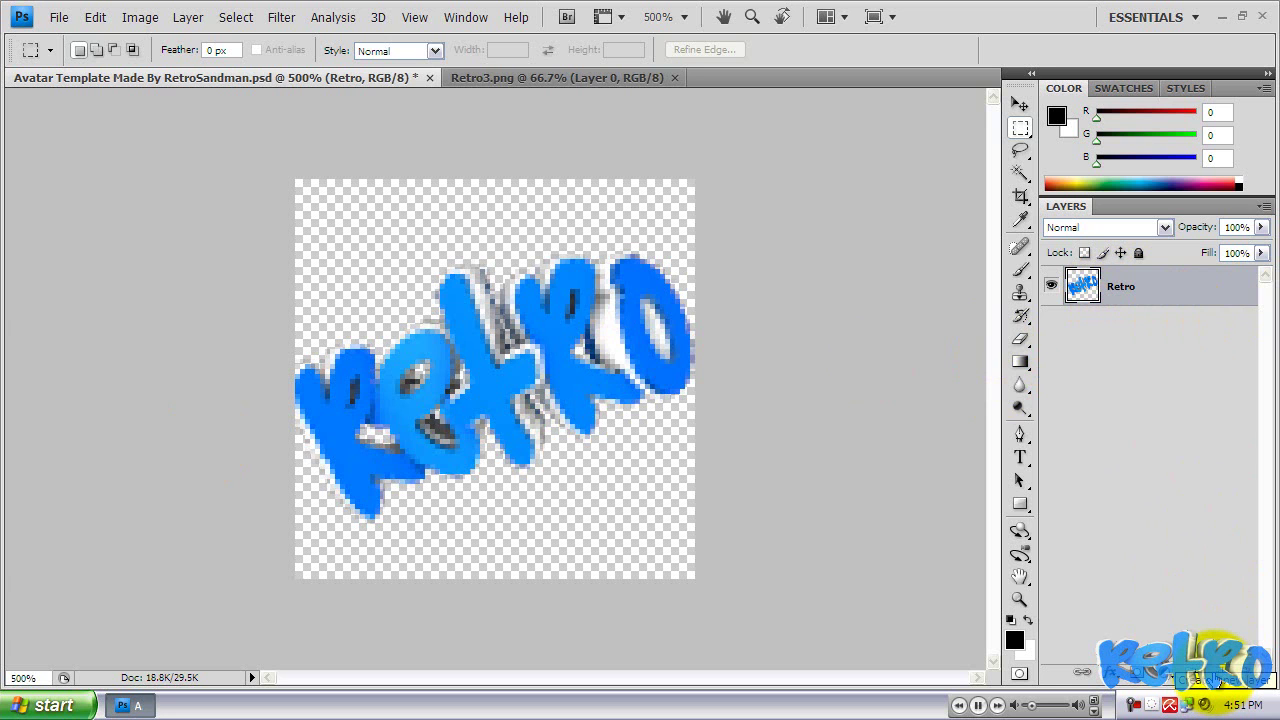
# Step: Add a new layer beneath Retro and name it BG
pyautogui.click(1220, 676)
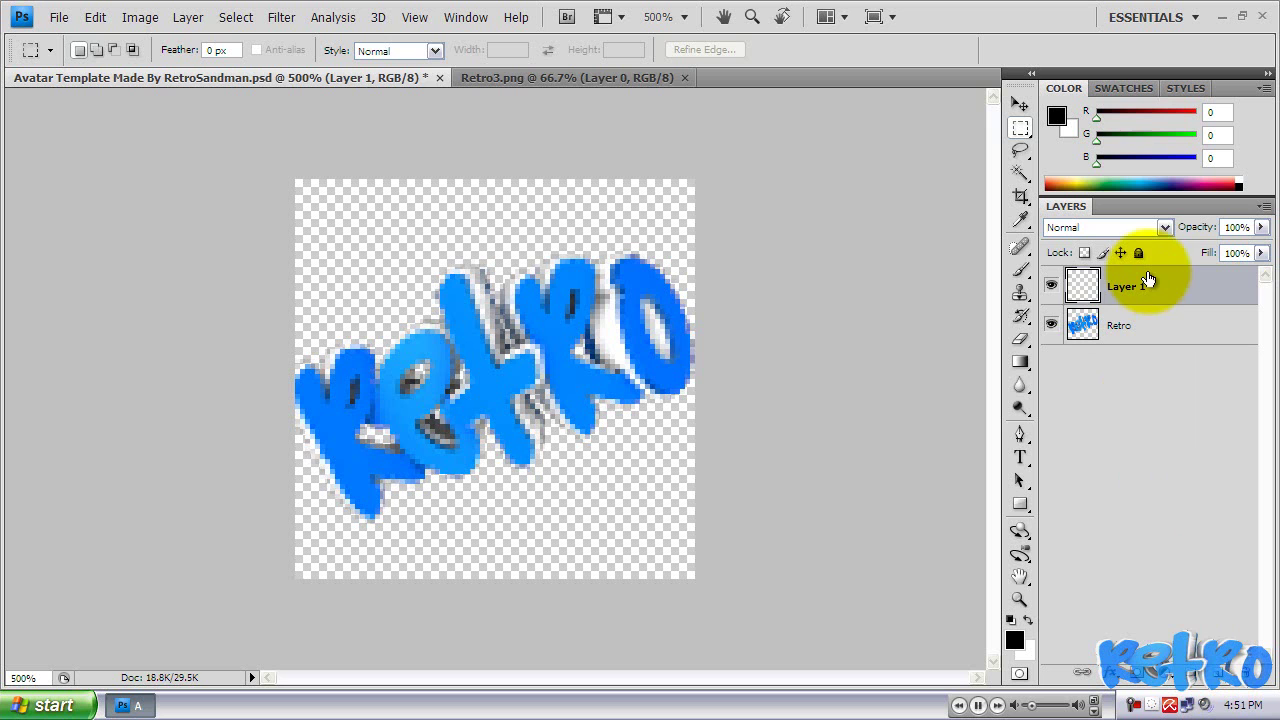
pyautogui.moveTo(1148, 288); pyautogui.dragTo(1150, 355)
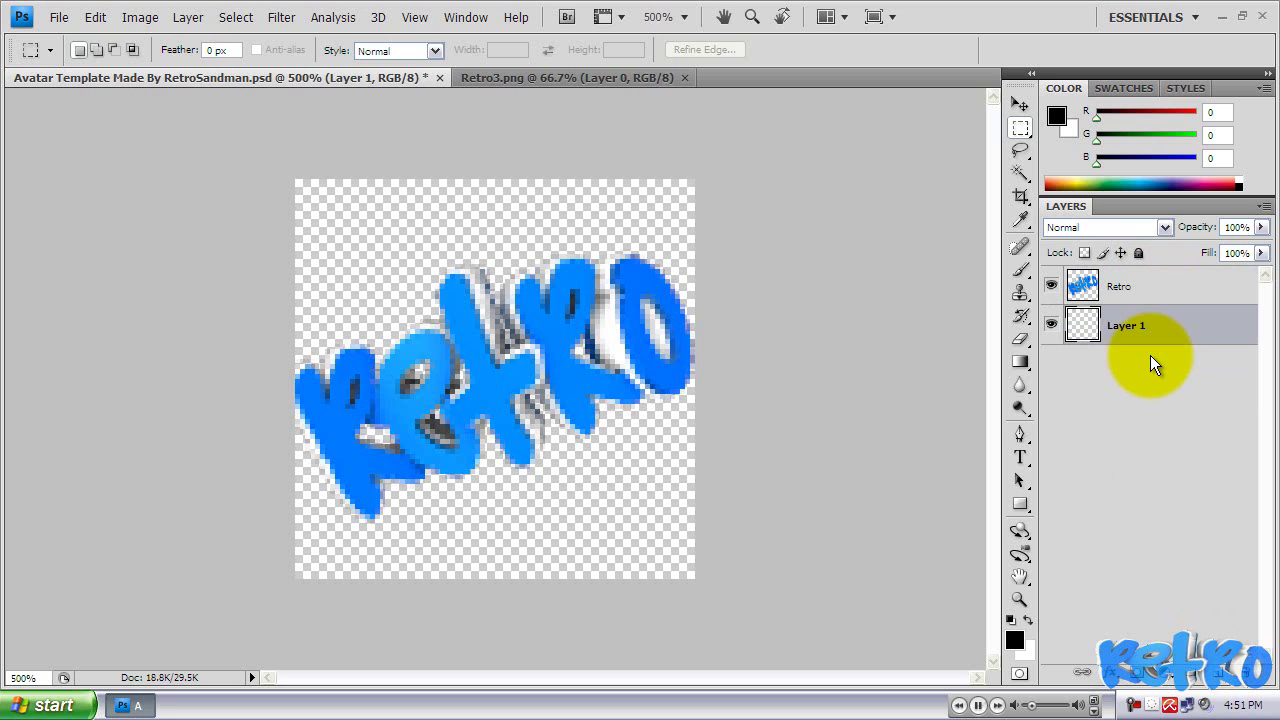
pyautogui.doubleClick(1130, 326)
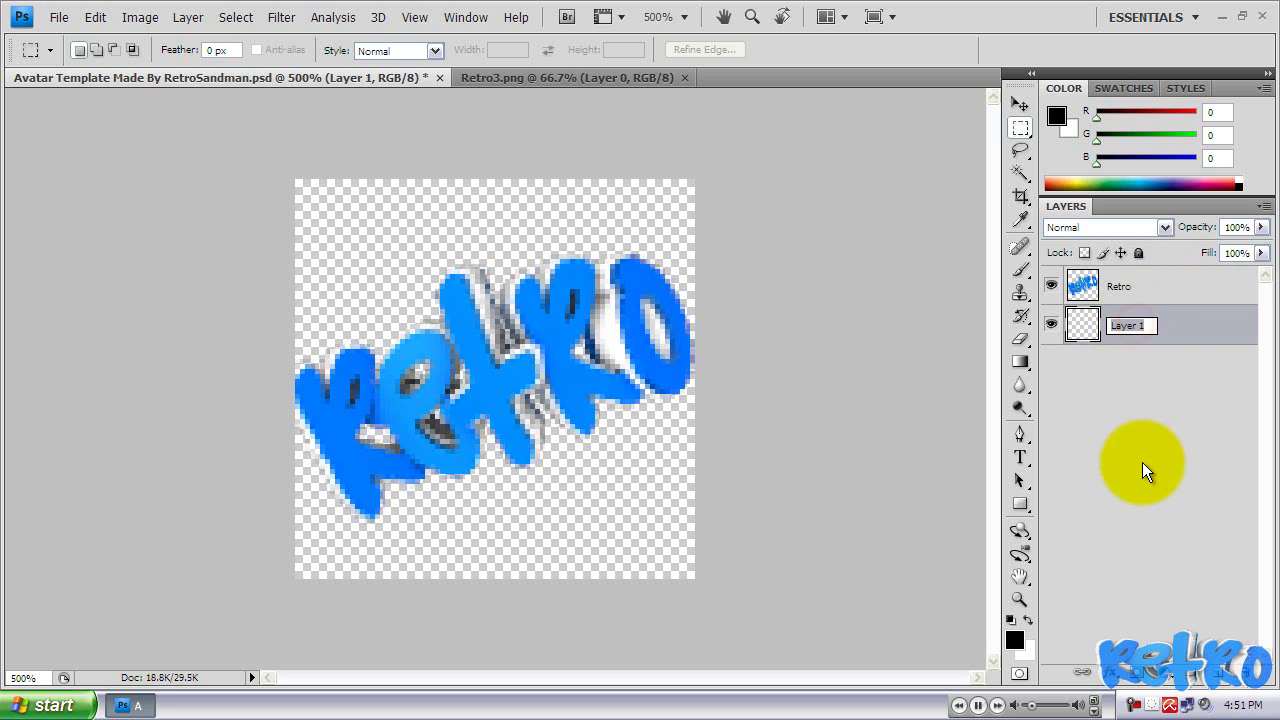
pyautogui.write('BG')
pyautogui.press('Return')
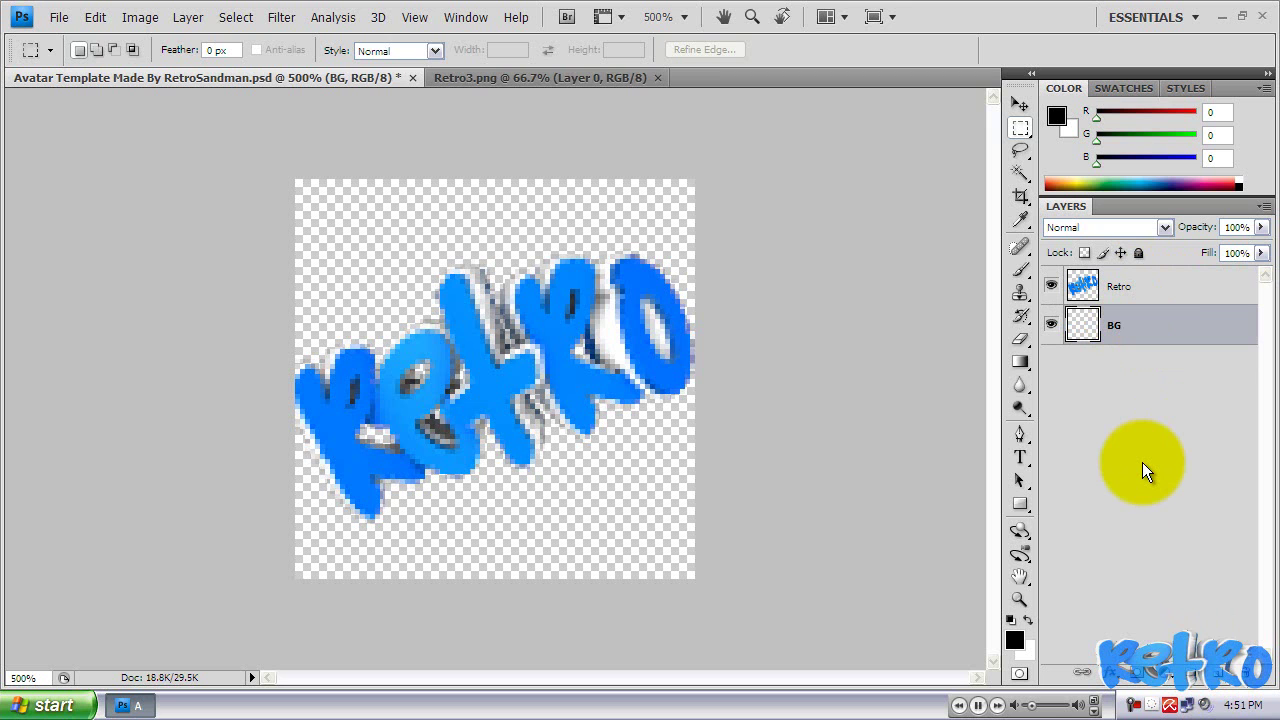
# Step: Select the Gradient Tool from the toolbox flyout
pyautogui.click(1022, 361)
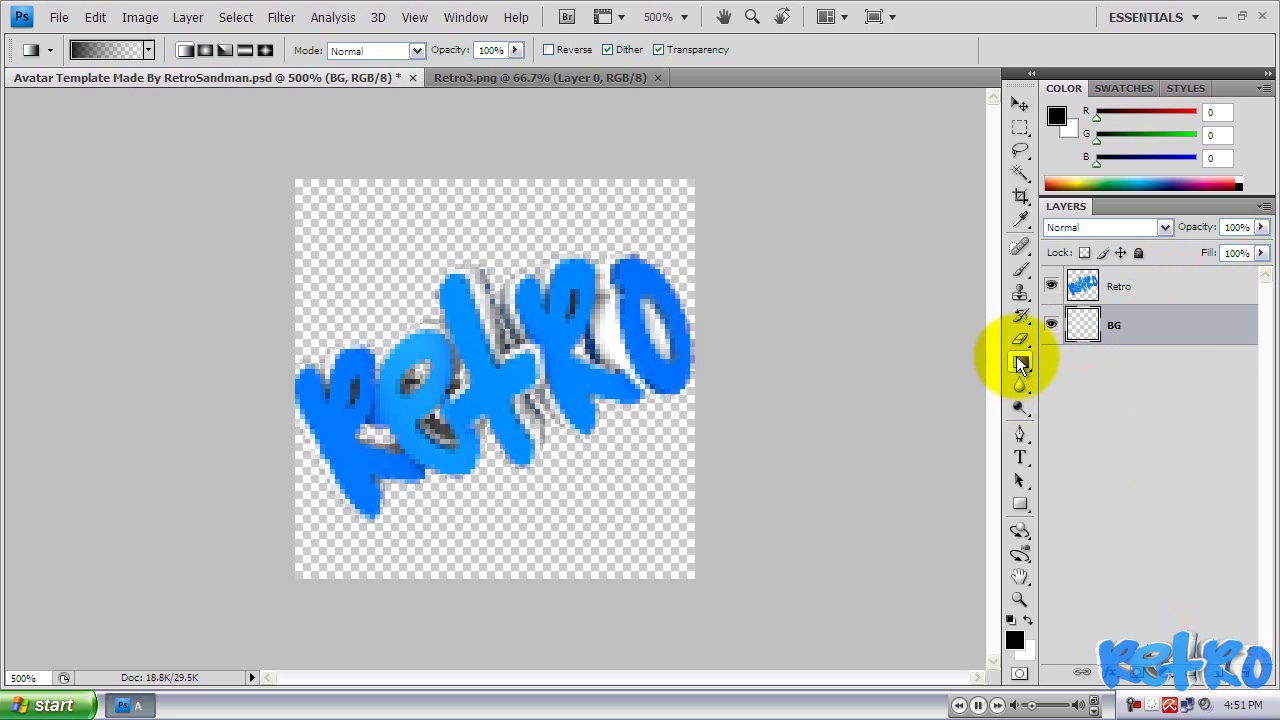
pyautogui.click(1019, 364)
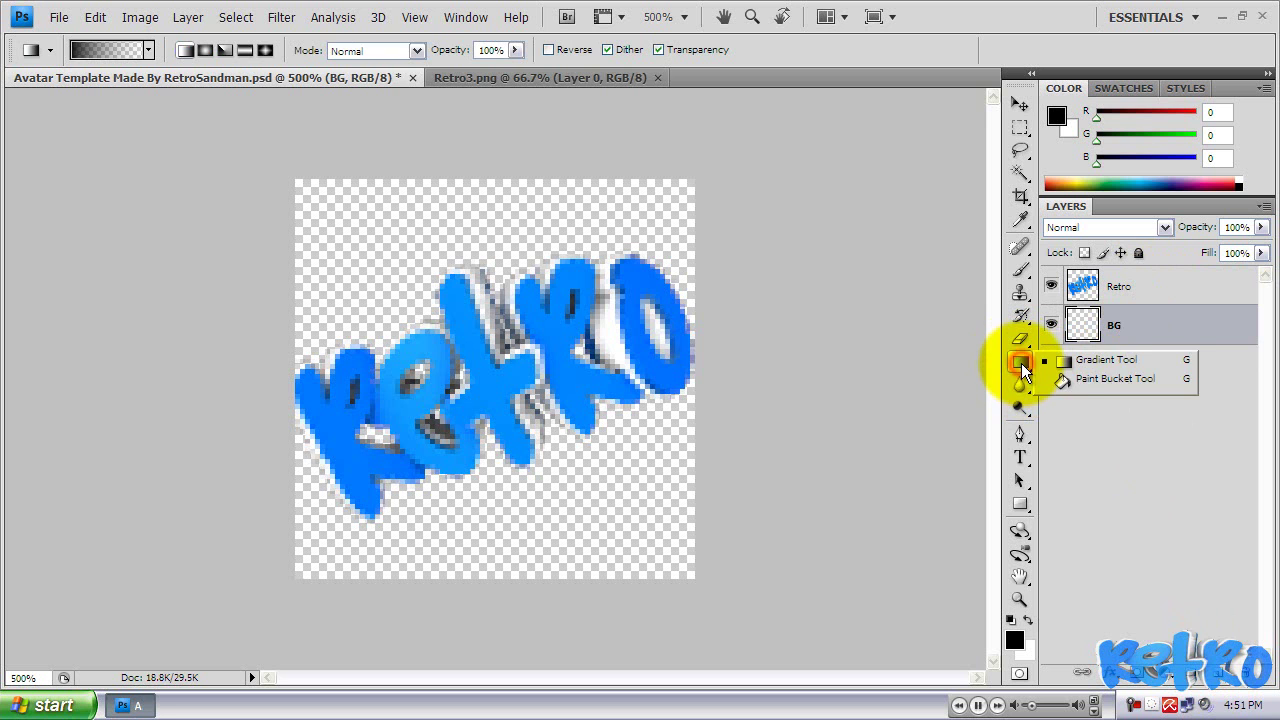
pyautogui.click(1118, 360)
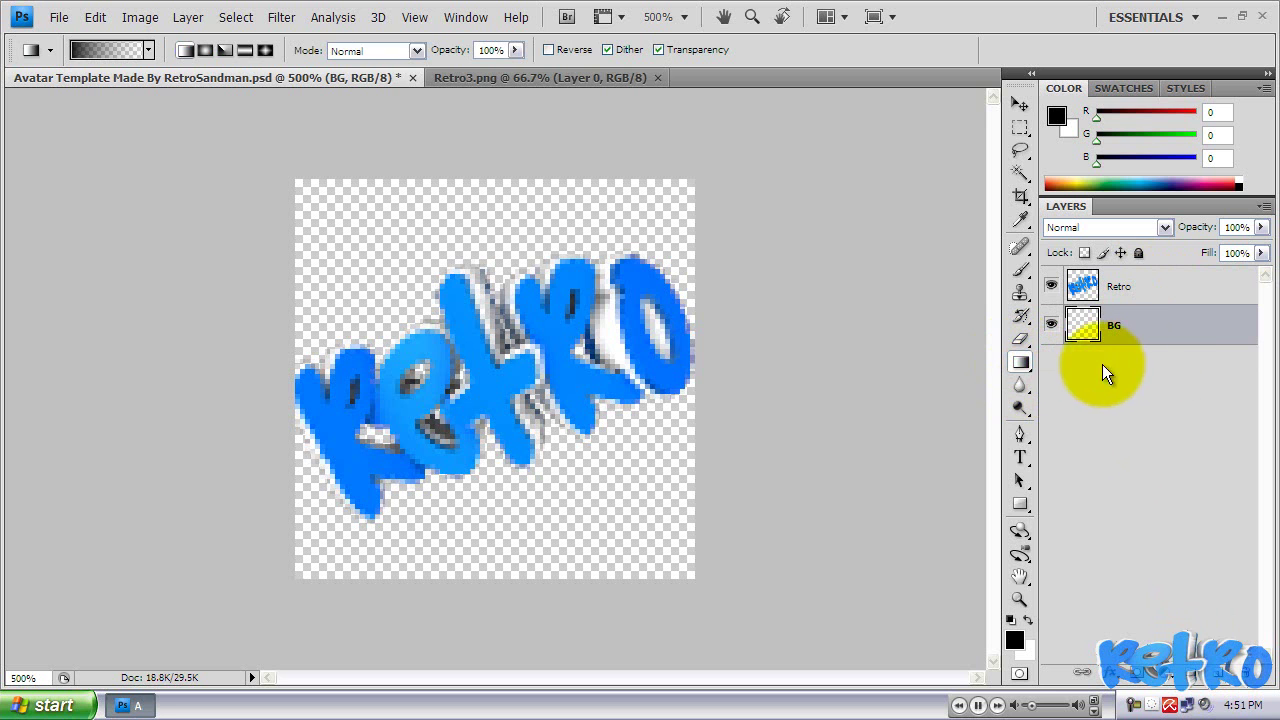
# Step: In the Gradient Editor, try the Black/Blue and Foreground to Background presets and a red left stop
pyautogui.click(103, 51)
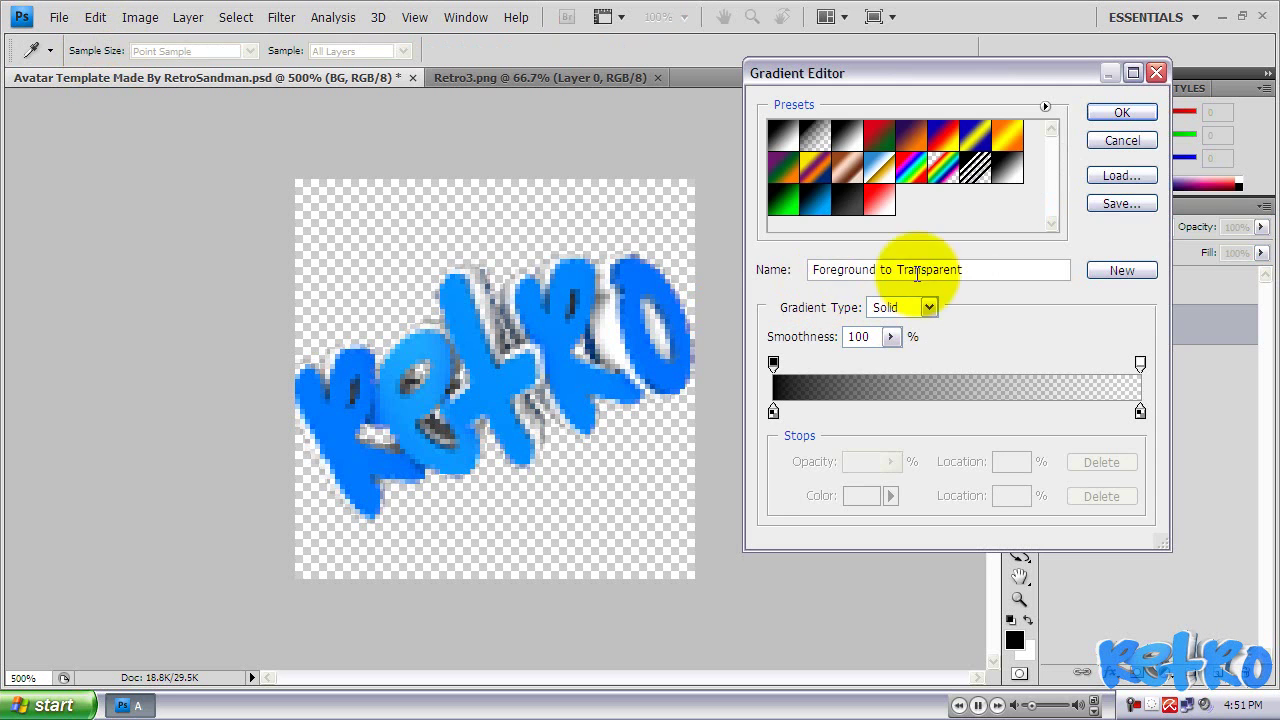
pyautogui.click(821, 210)
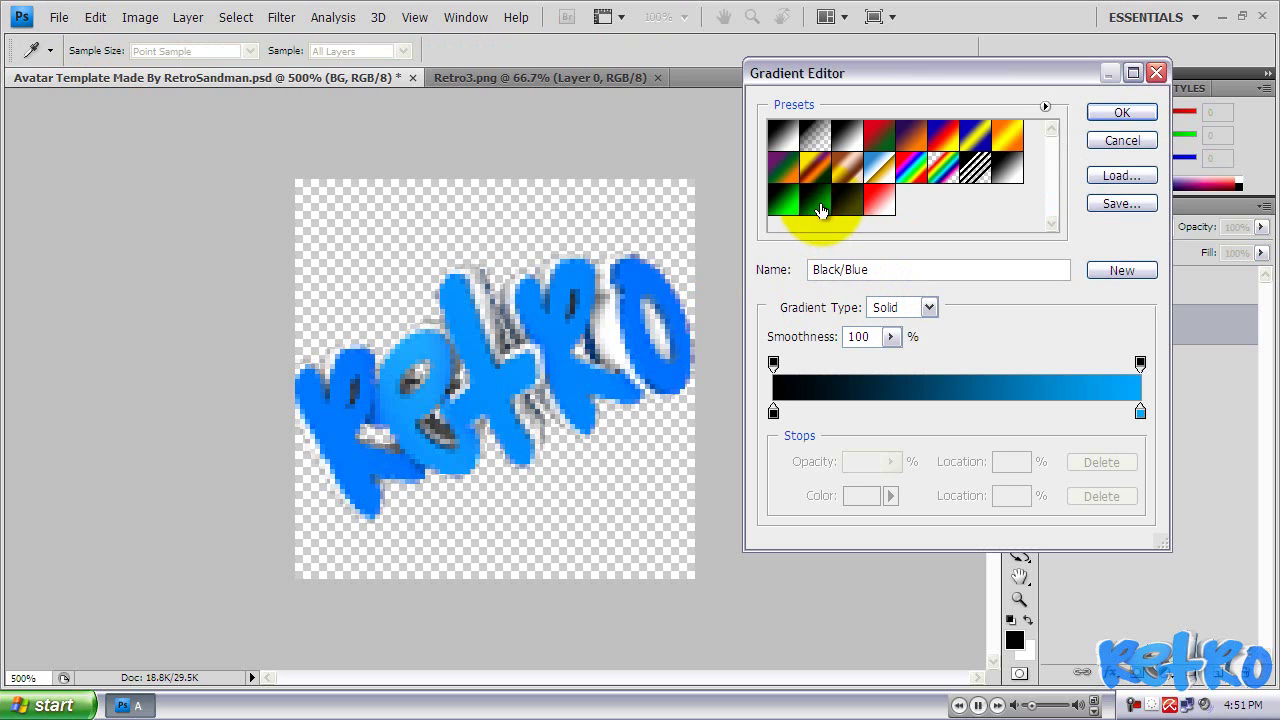
pyautogui.click(783, 133)
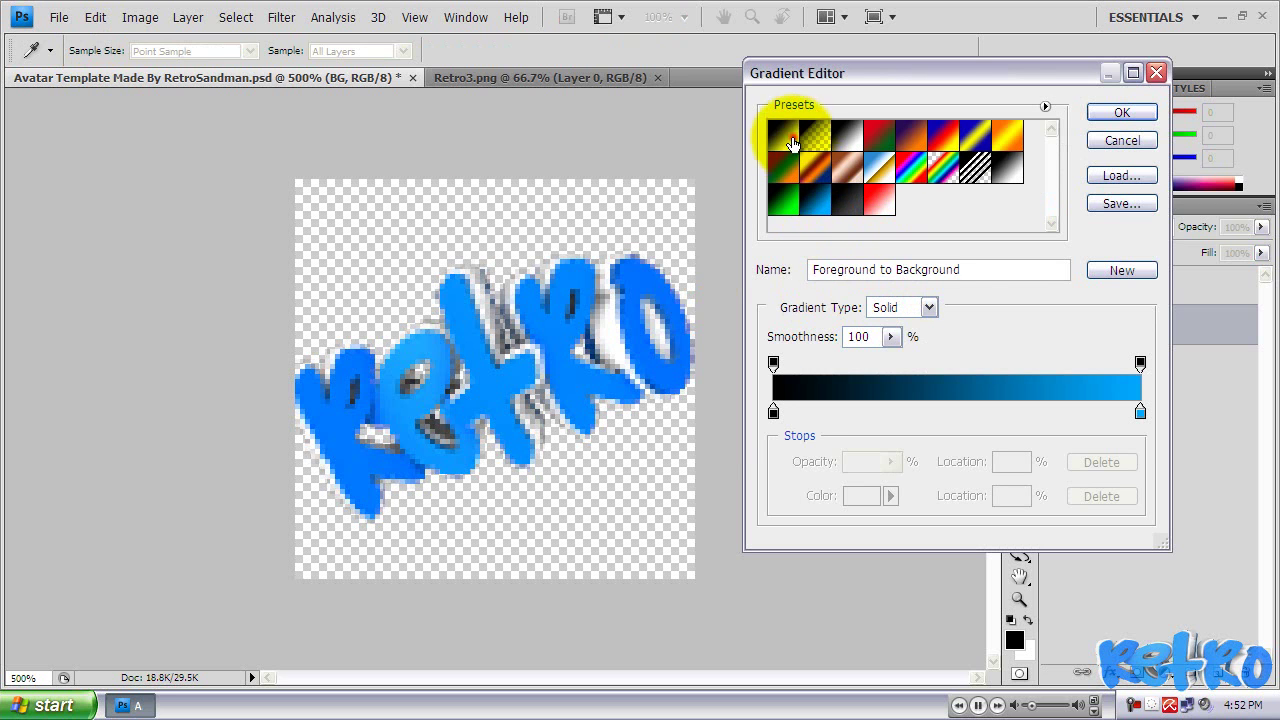
pyautogui.doubleClick(774, 411)
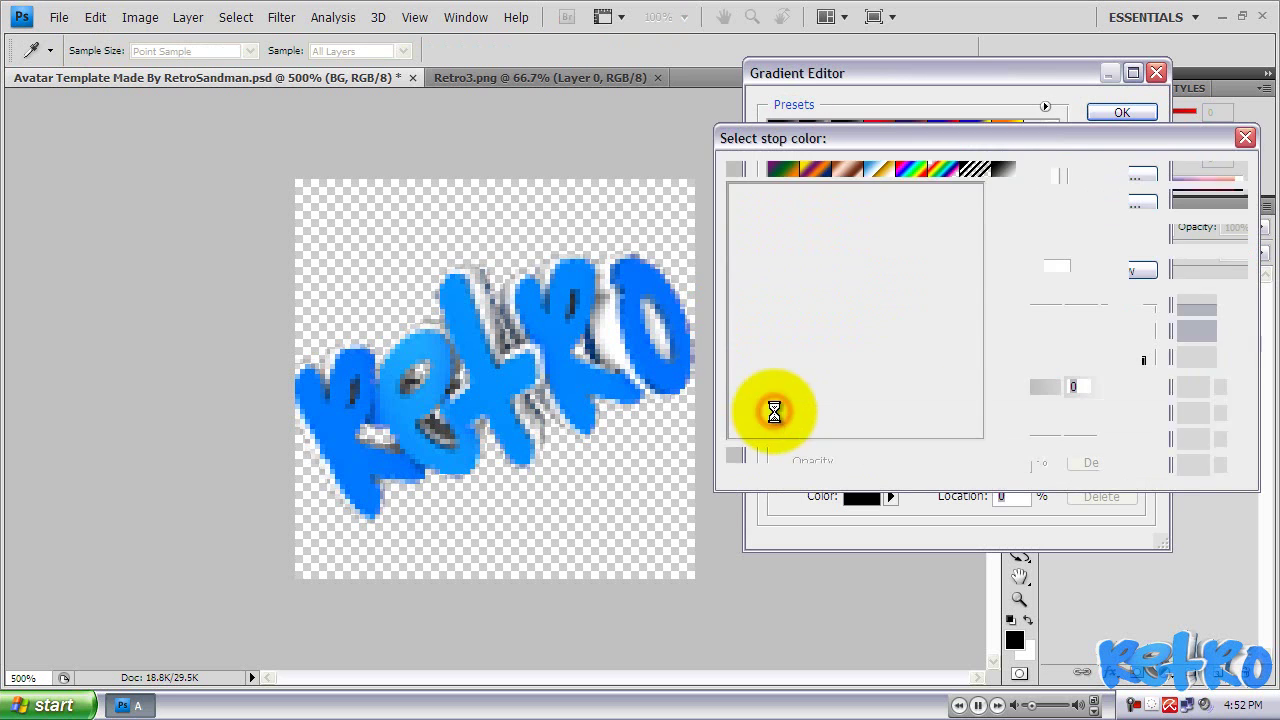
pyautogui.click(757, 271)
pyautogui.click(934, 220)
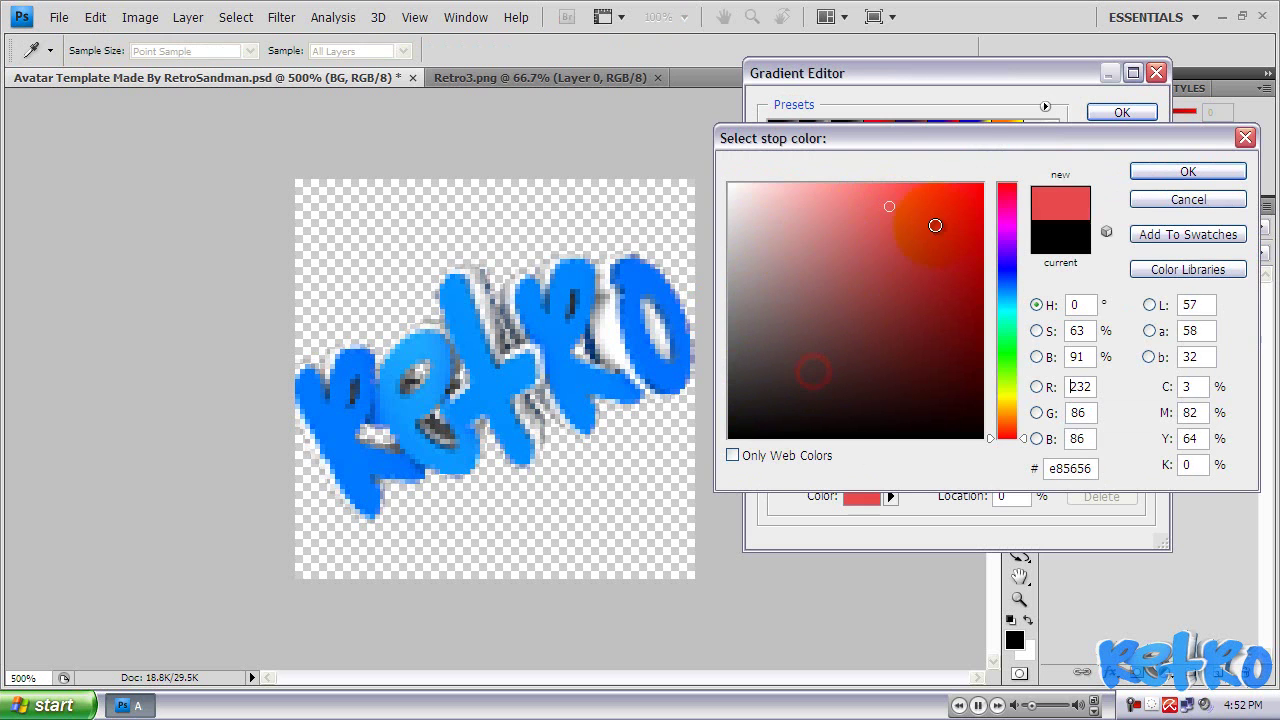
pyautogui.click(934, 249)
pyautogui.click(1188, 171)
# Step: Choose Black/Blue and swap its stops so blue is at 0% and black at 100%
pyautogui.click(820, 207)
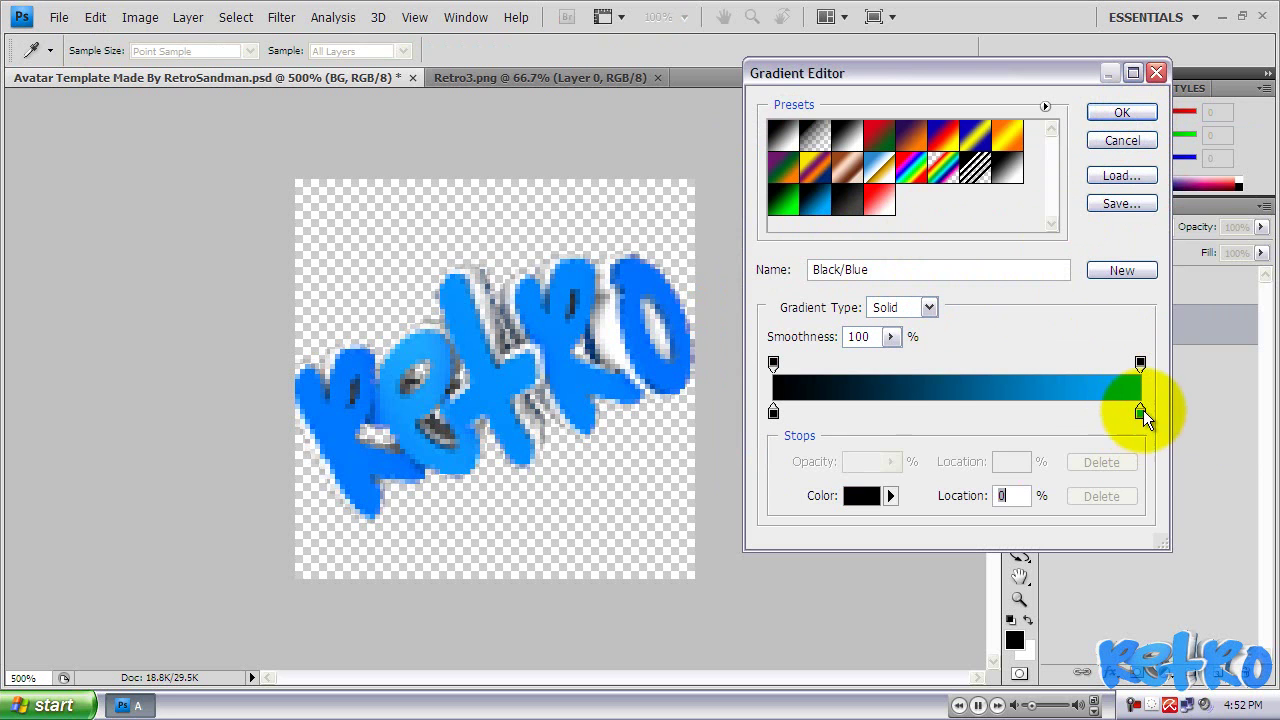
pyautogui.moveTo(1140, 410); pyautogui.dragTo(850, 410)
pyautogui.moveTo(773, 412); pyautogui.dragTo(1140, 412)
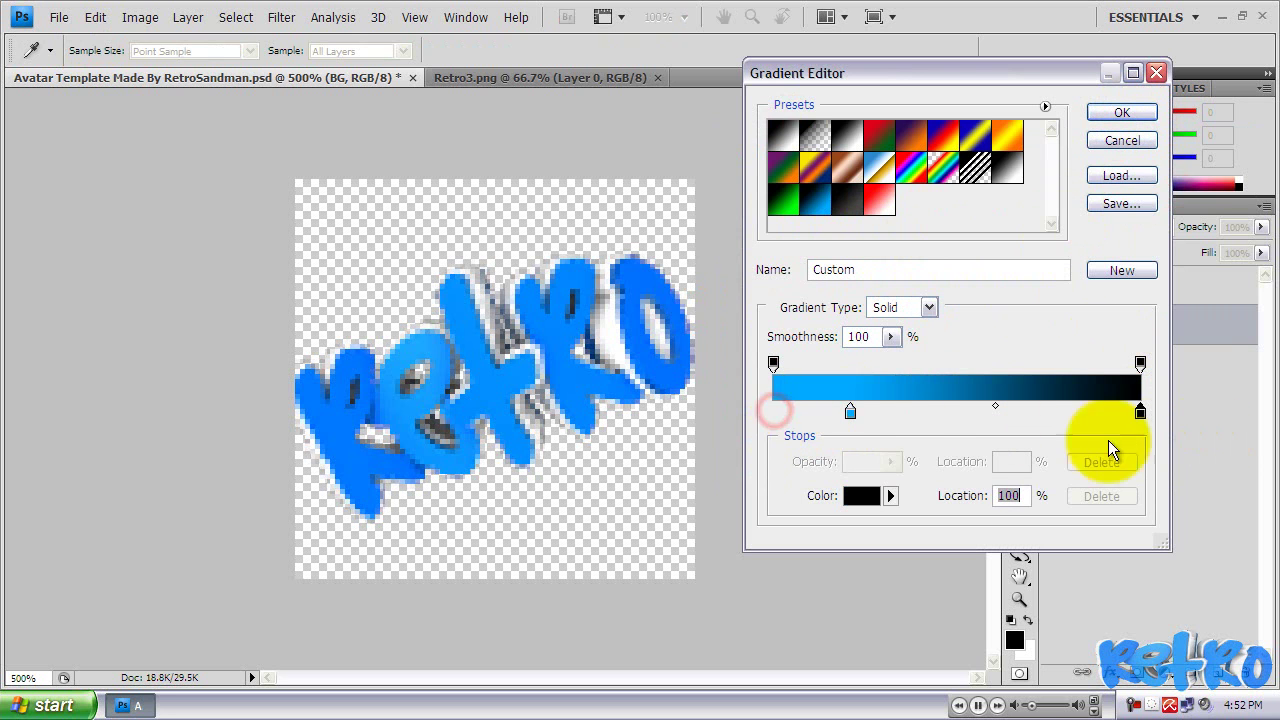
pyautogui.moveTo(851, 411); pyautogui.dragTo(700, 423)
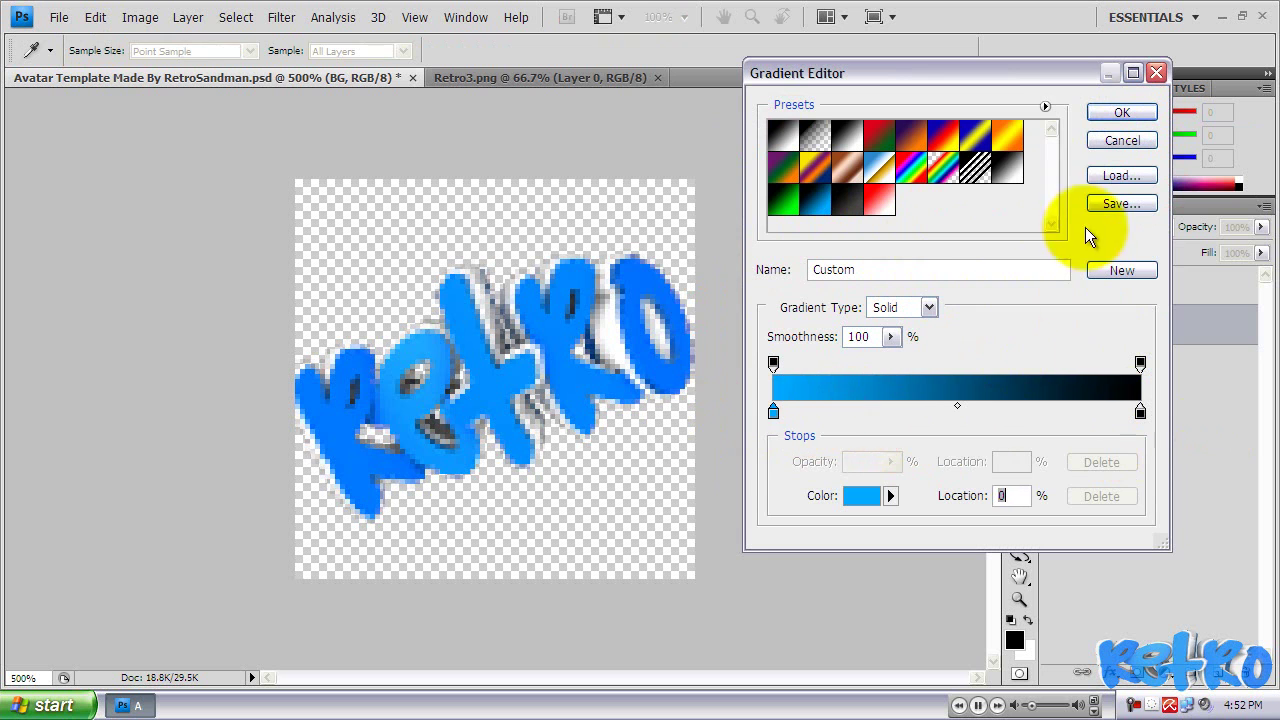
pyautogui.click(1111, 106)
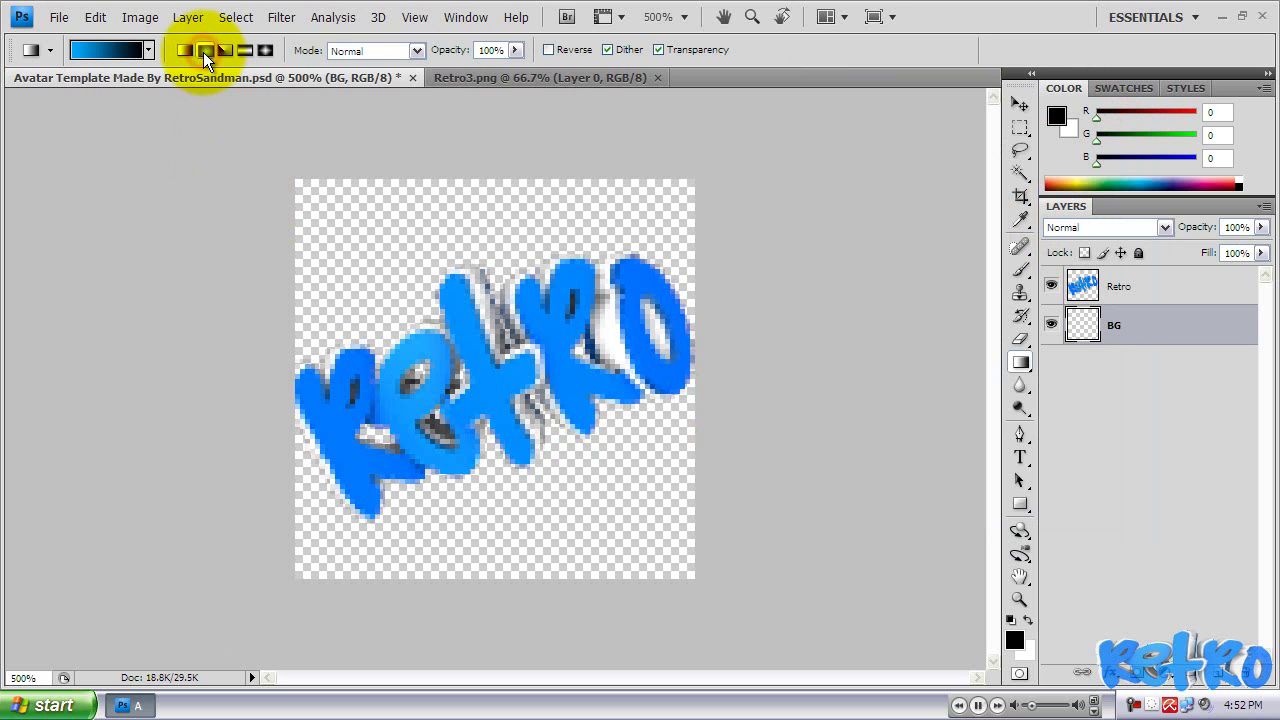
# Step: Drag a radial blue-to-black gradient across the BG layer, then pick the Move tool
pyautogui.click(204, 51)
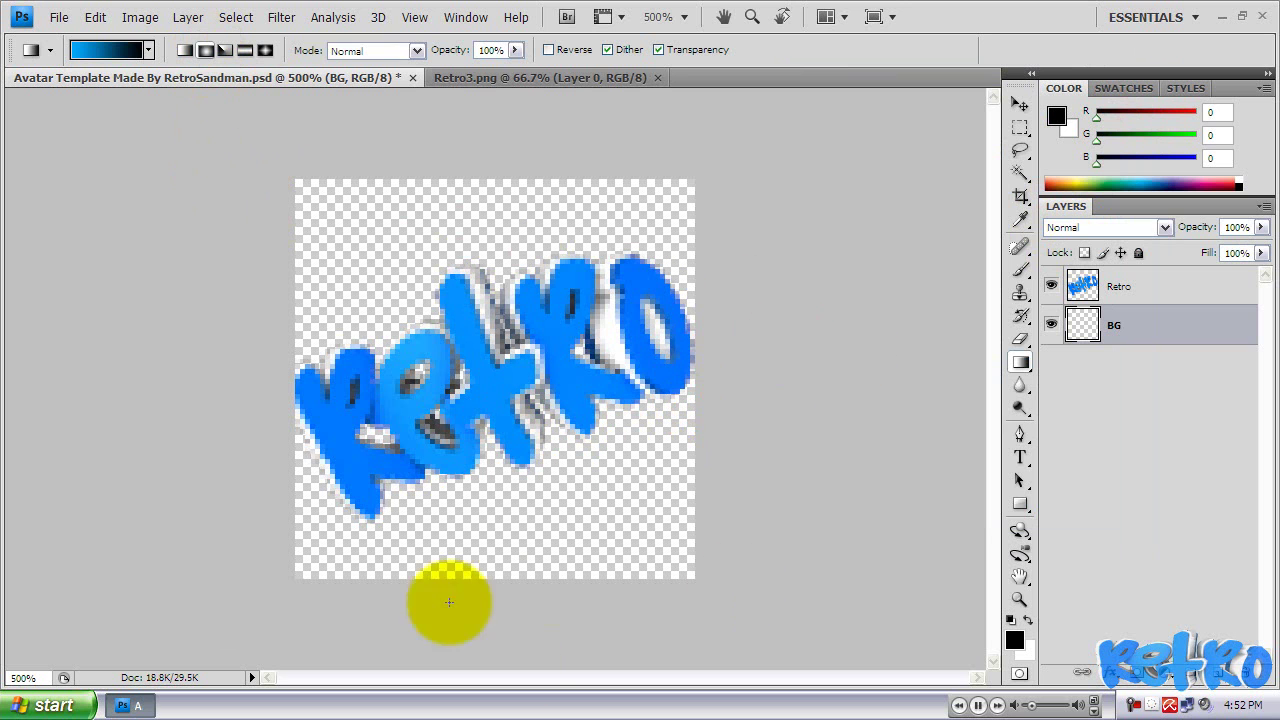
pyautogui.moveTo(474, 433); pyautogui.dragTo(279, 178)
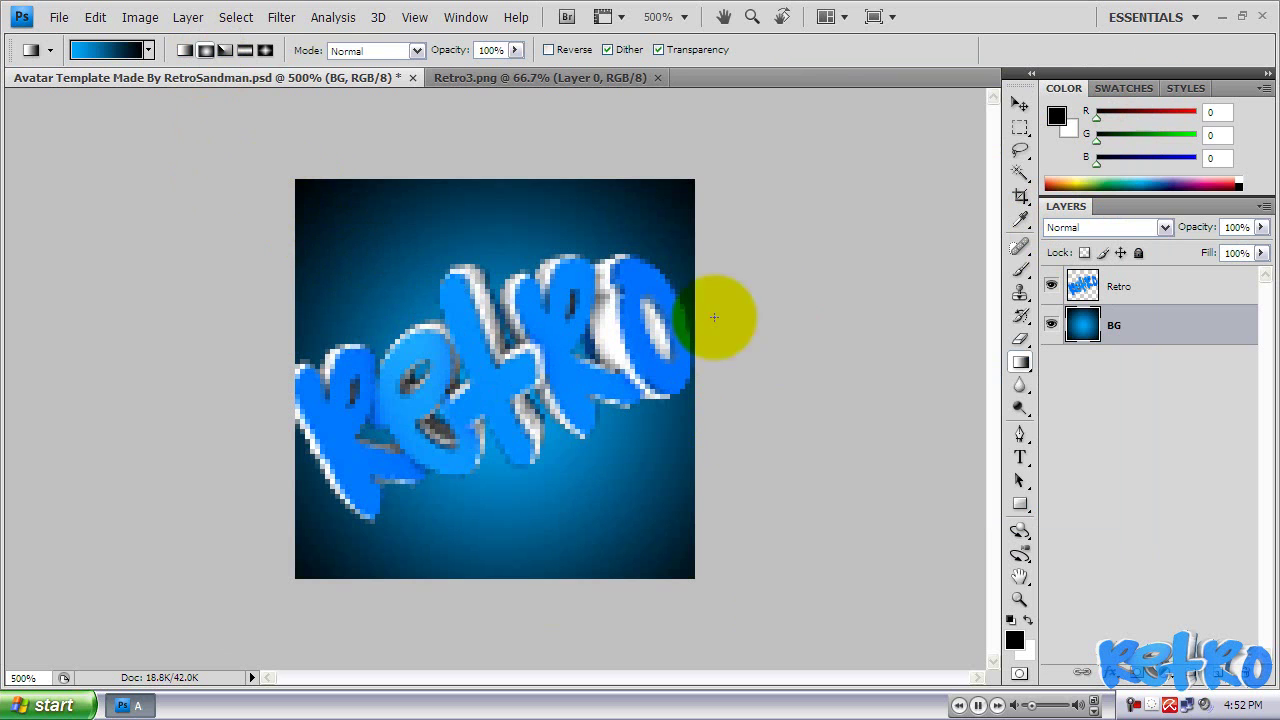
pyautogui.click(1020, 103)
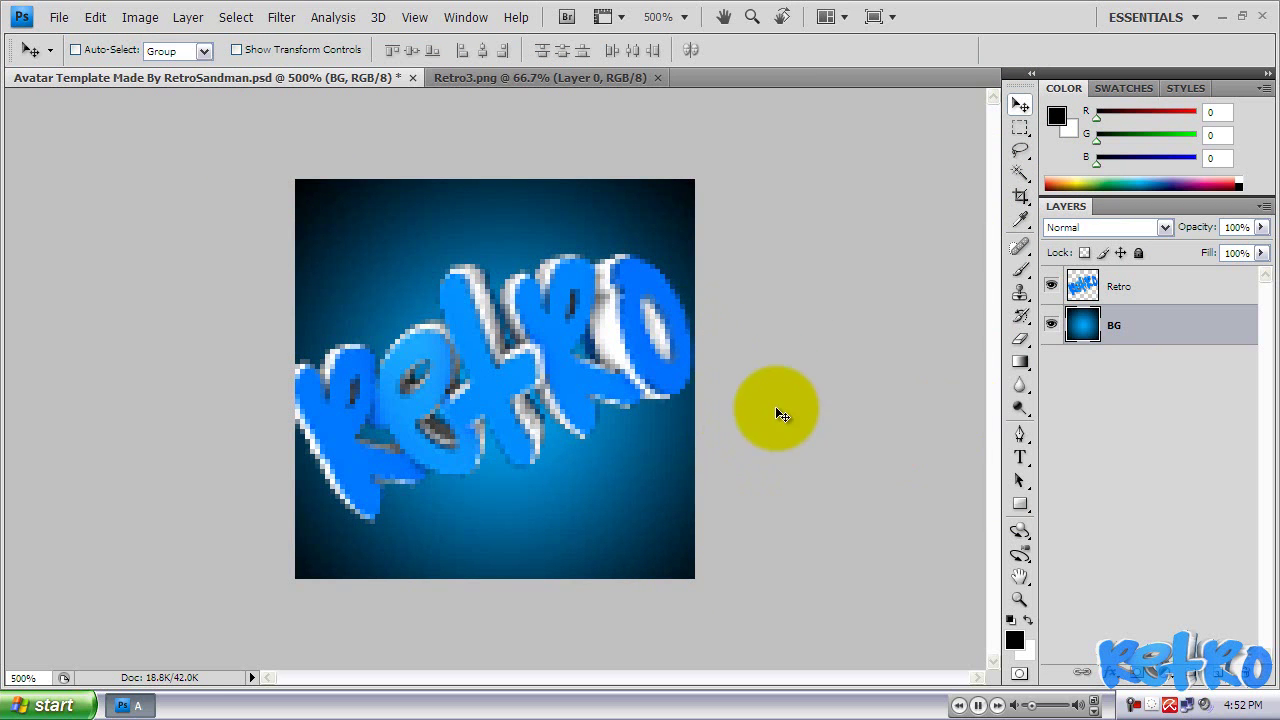
# Step: Zoom the avatar to 100% actual size and select the Retro text layer
pyautogui.click(22, 678)
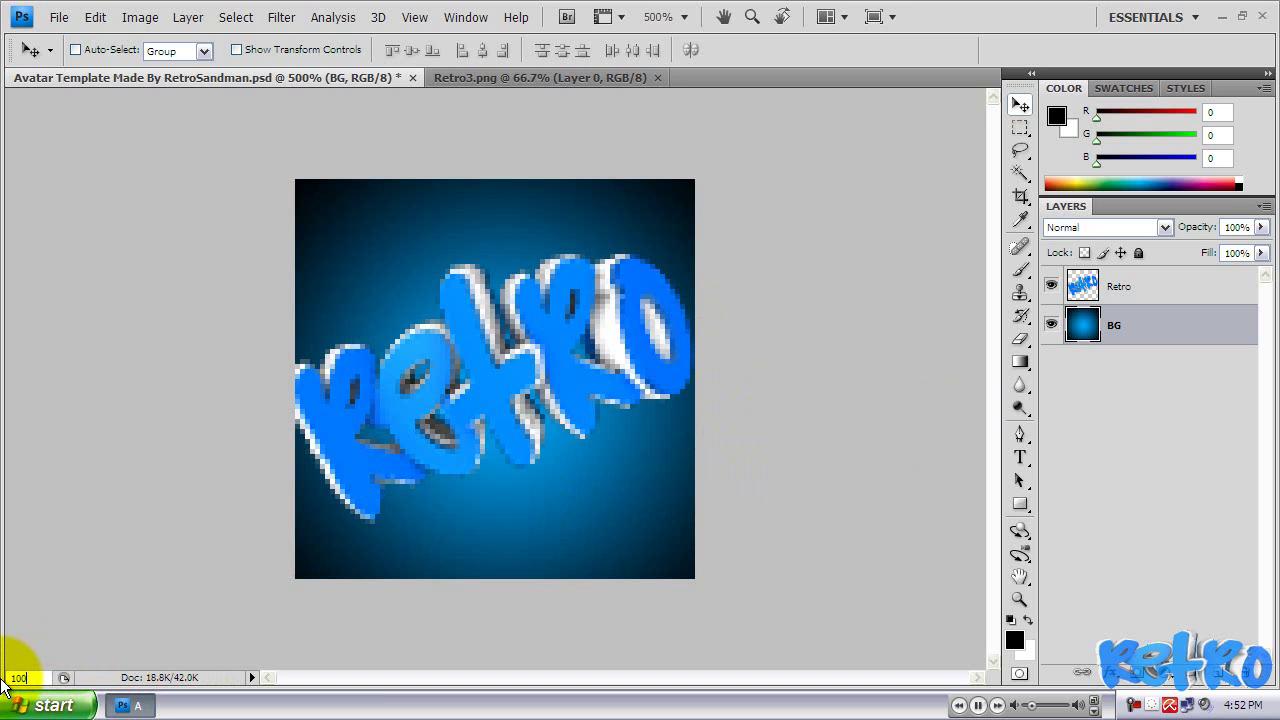
pyautogui.press('Return')
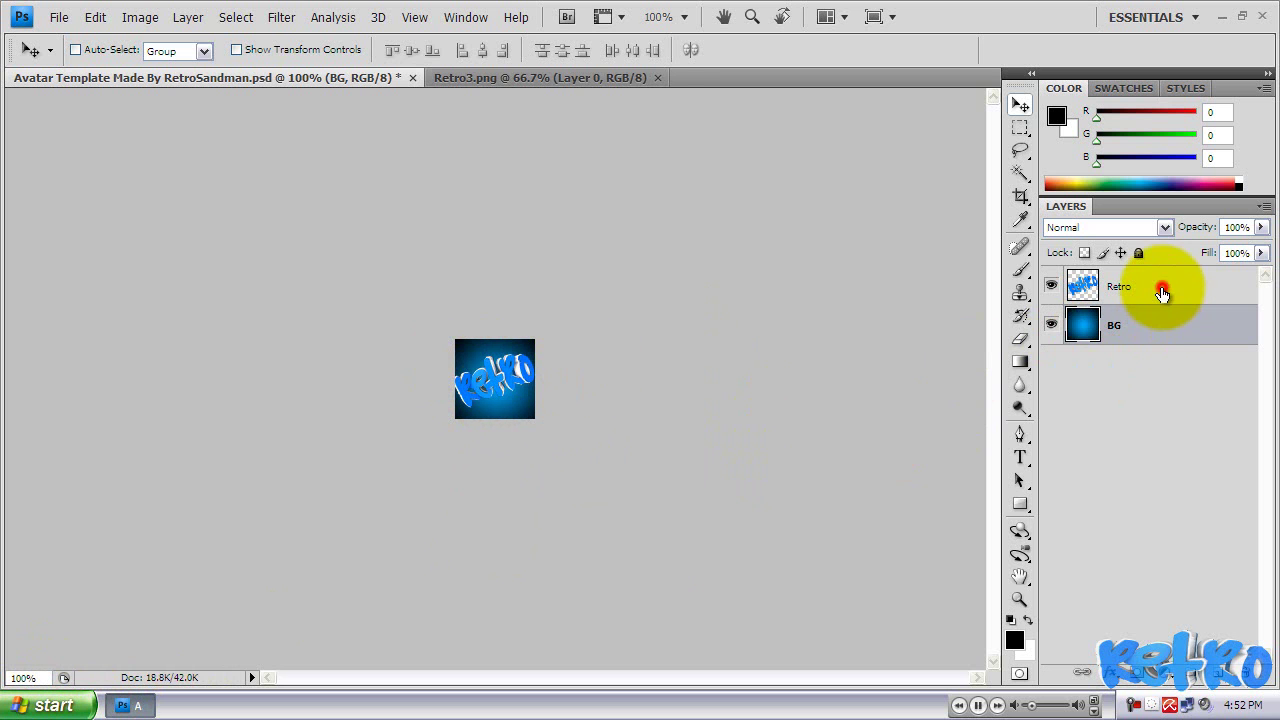
pyautogui.click(1161, 287)
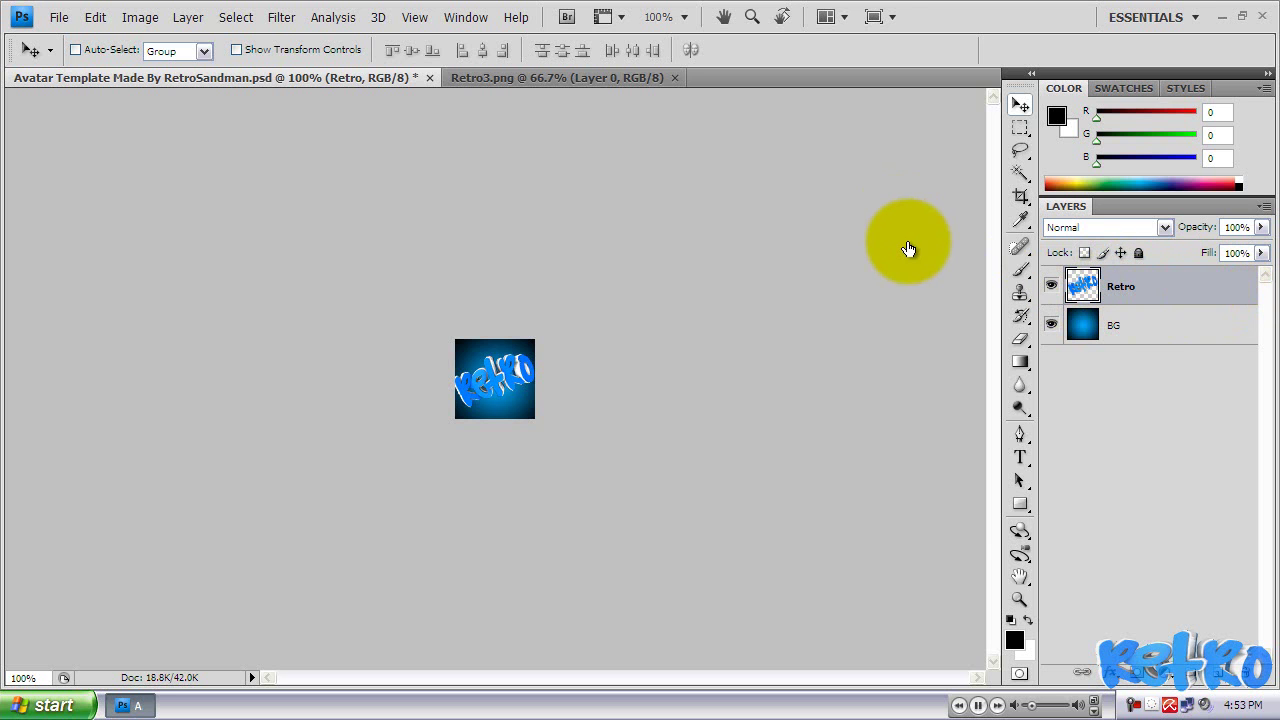
# Step: Give the Retro layer a Drop Shadow (75% opacity, 5 px distance), discarding a trial Bevel and Emboss
pyautogui.click(843, 111)
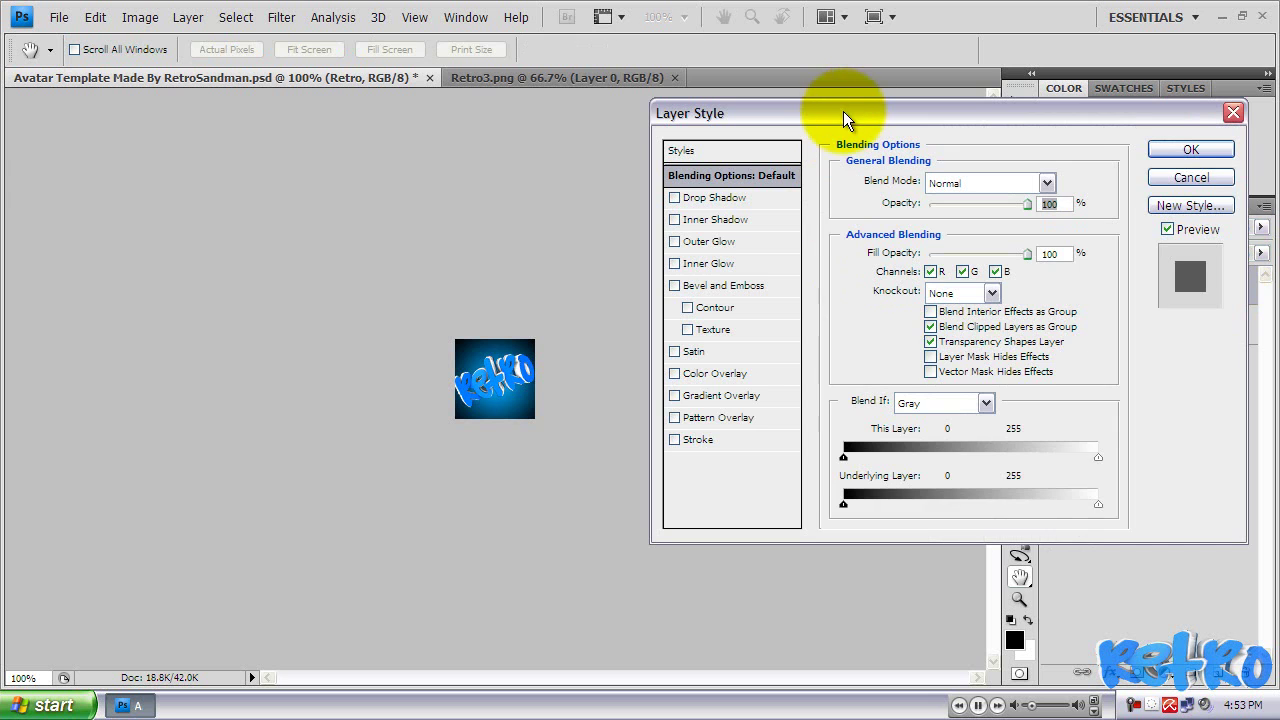
pyautogui.moveTo(857, 88); pyautogui.dragTo(855, 82)
pyautogui.click(694, 166)
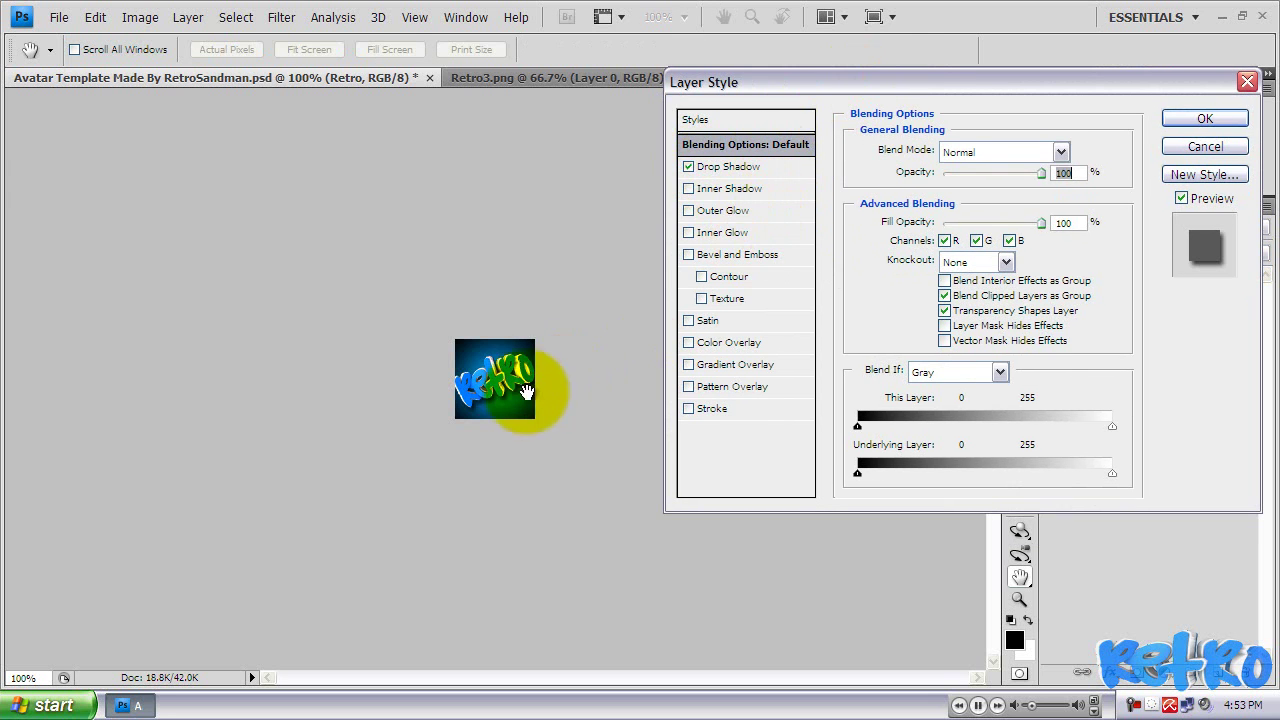
pyautogui.click(721, 251)
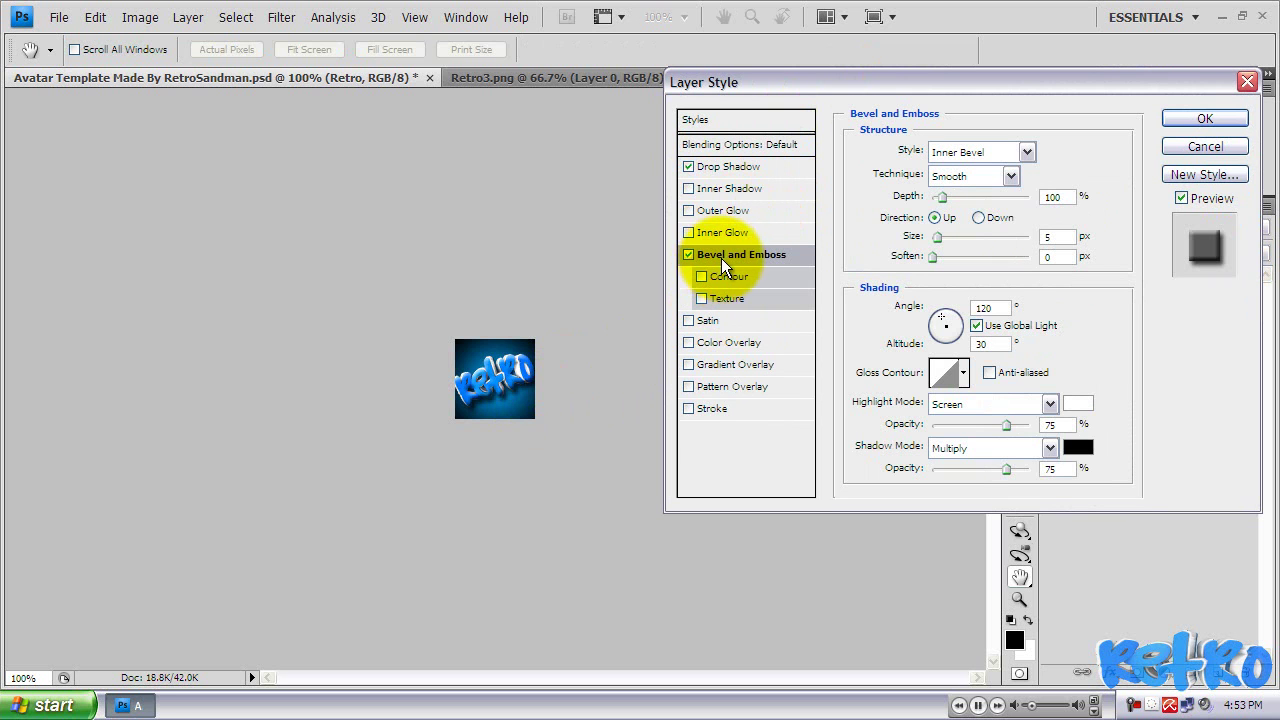
pyautogui.click(688, 254)
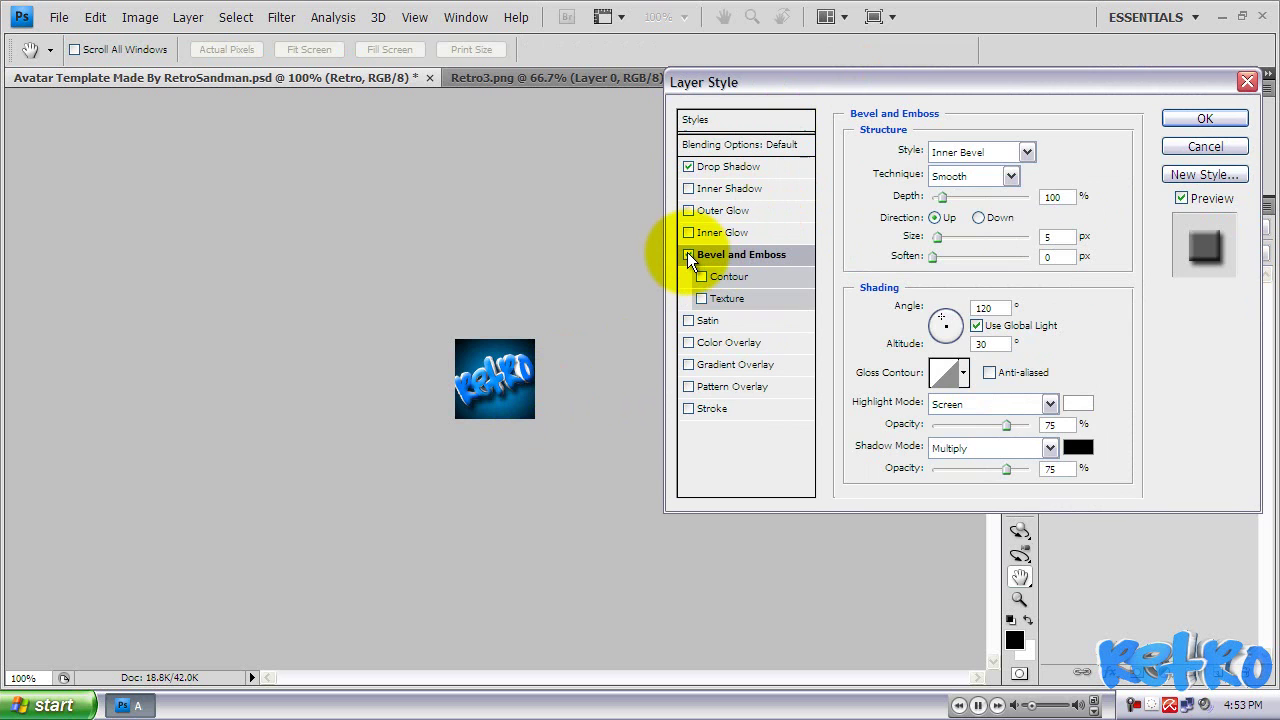
pyautogui.click(688, 254)
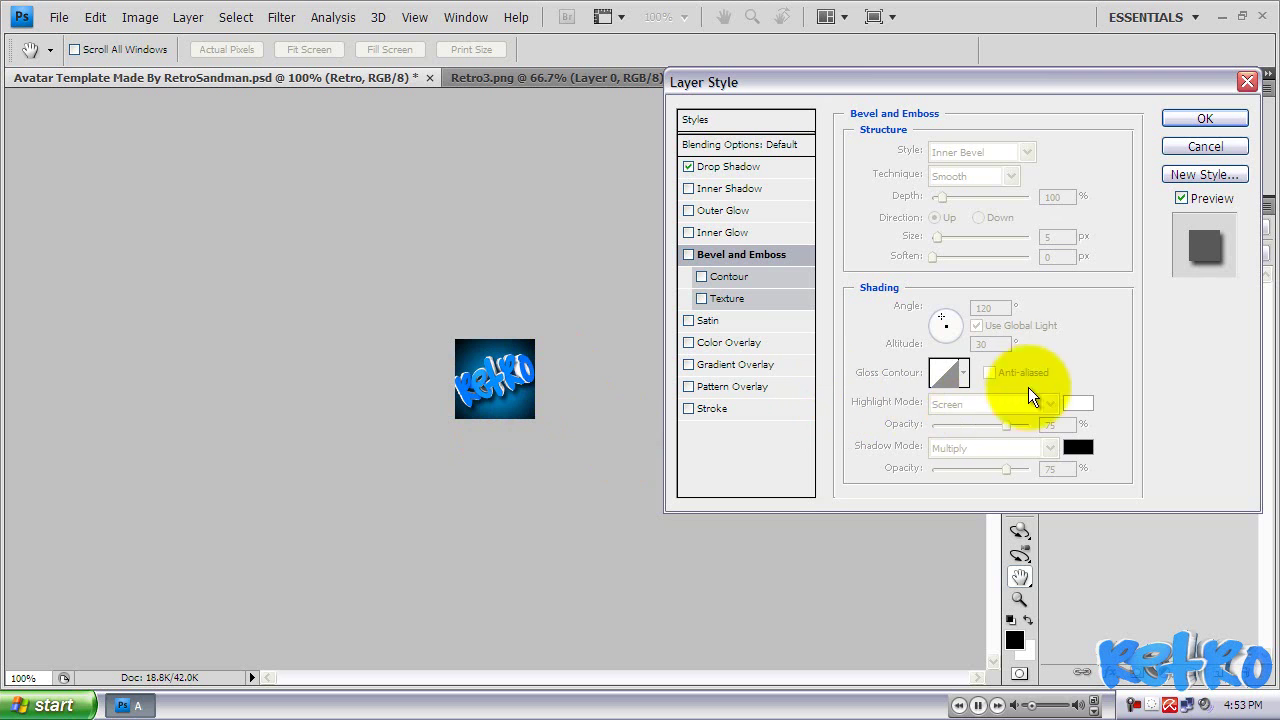
pyautogui.click(740, 168)
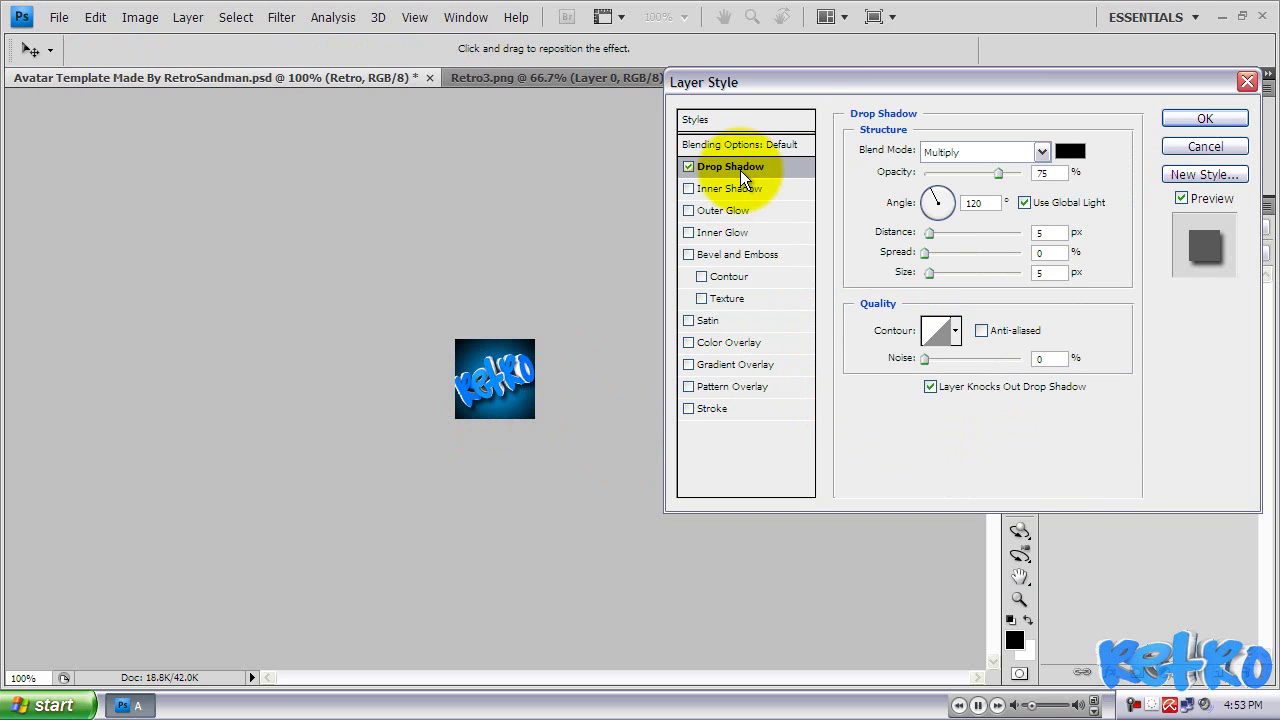
pyautogui.click(1200, 122)
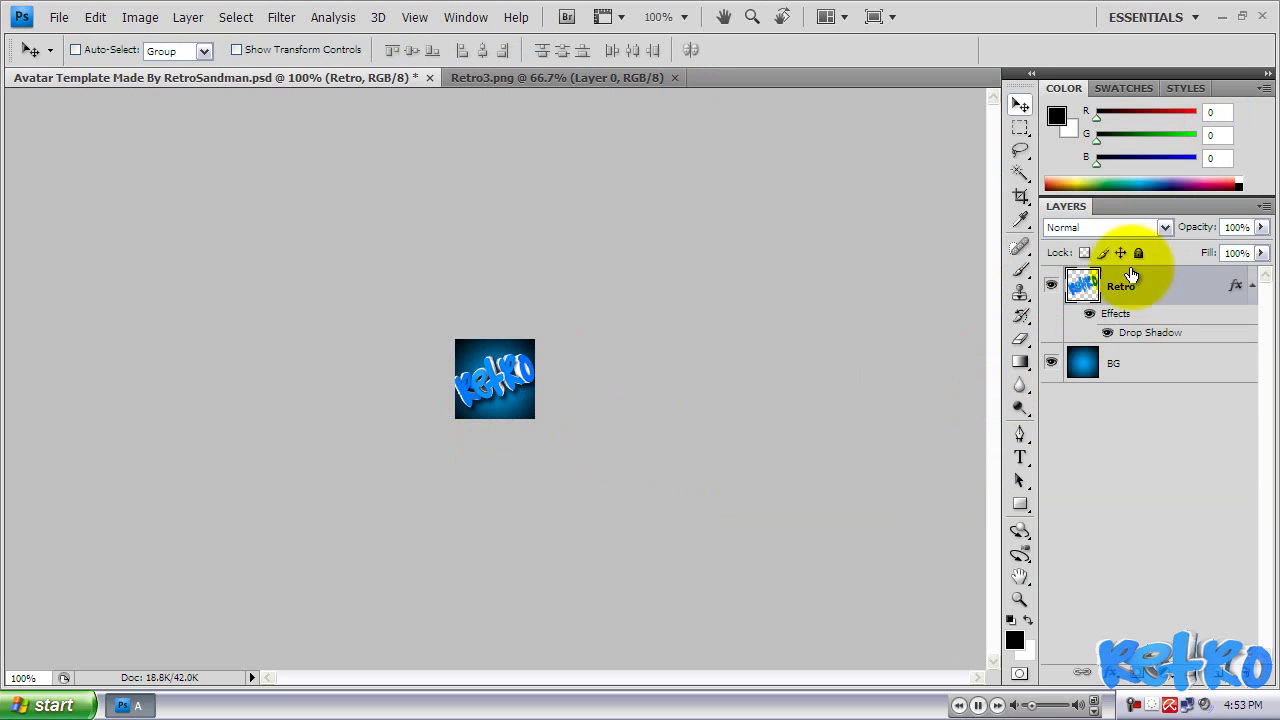
# Step: Collapse the layer effects and save the avatar as RetroSandman Avatar2.psd in the Projects folder
pyautogui.click(1252, 287)
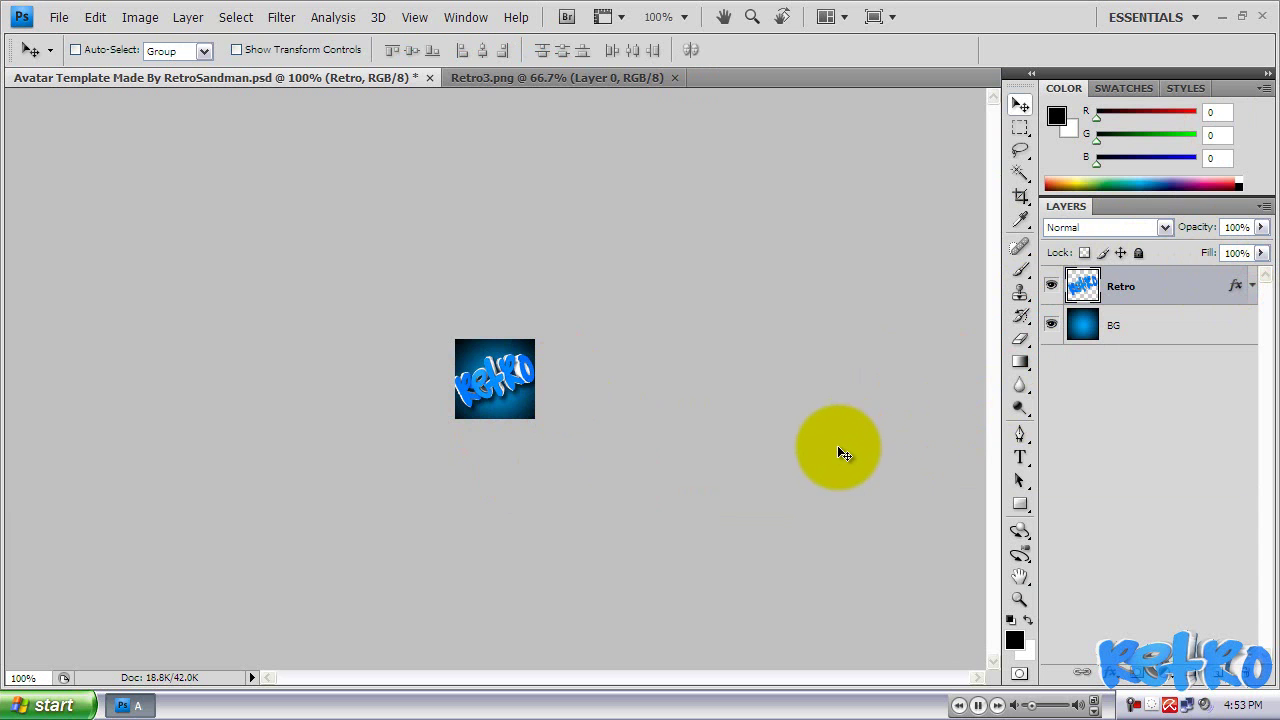
pyautogui.click(59, 17)
pyautogui.click(86, 262)
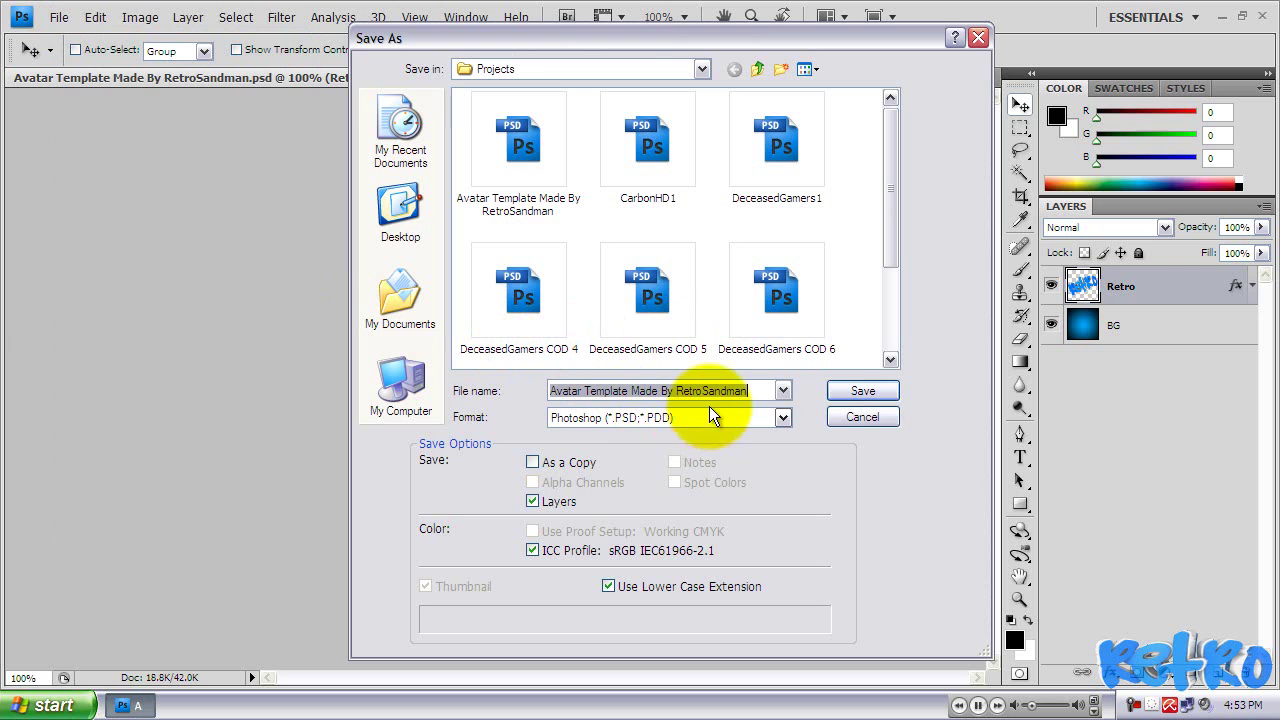
pyautogui.write('RetroSandman Avatar1')
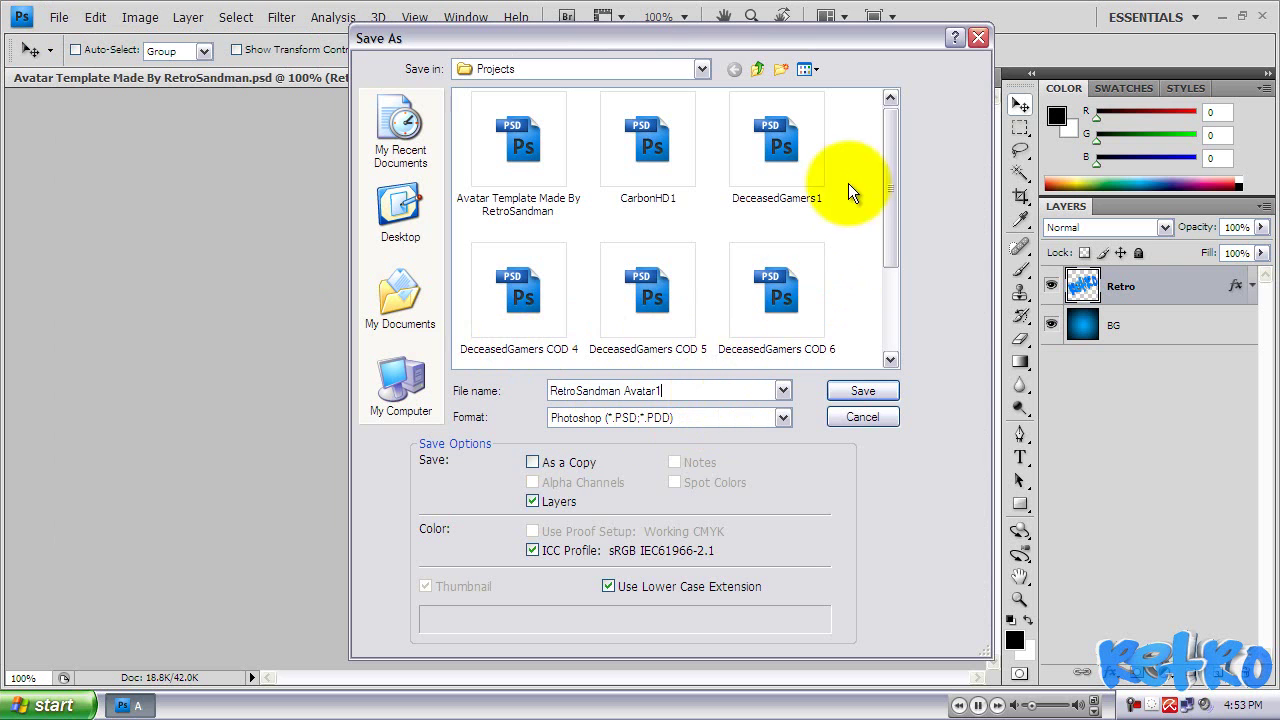
pyautogui.moveTo(882, 143); pyautogui.dragTo(912, 308)
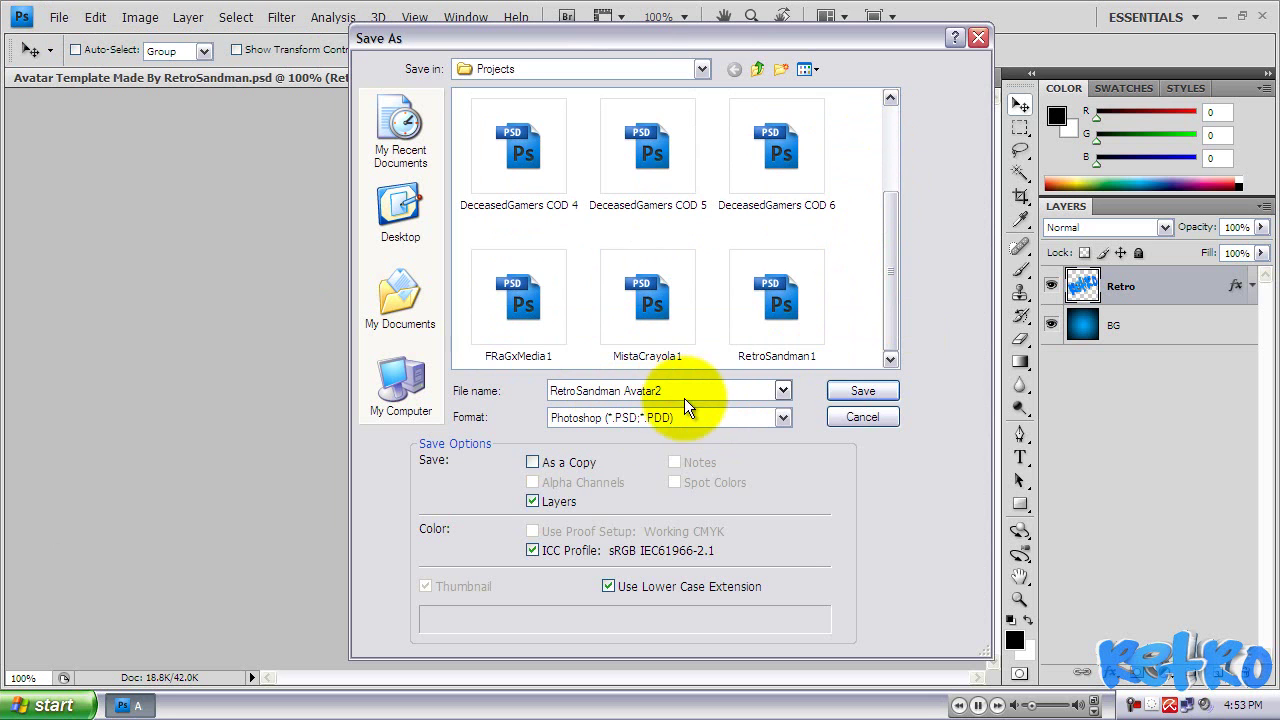
pyautogui.click(855, 392)
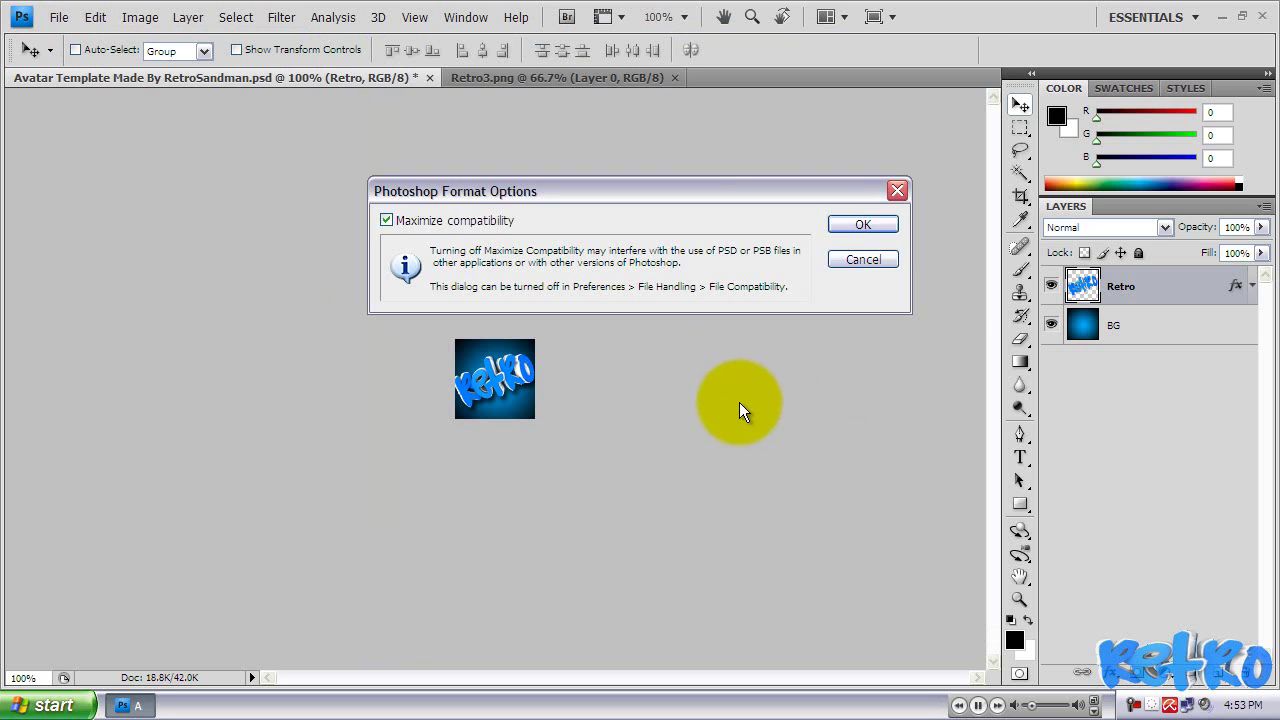
pyautogui.click(889, 228)
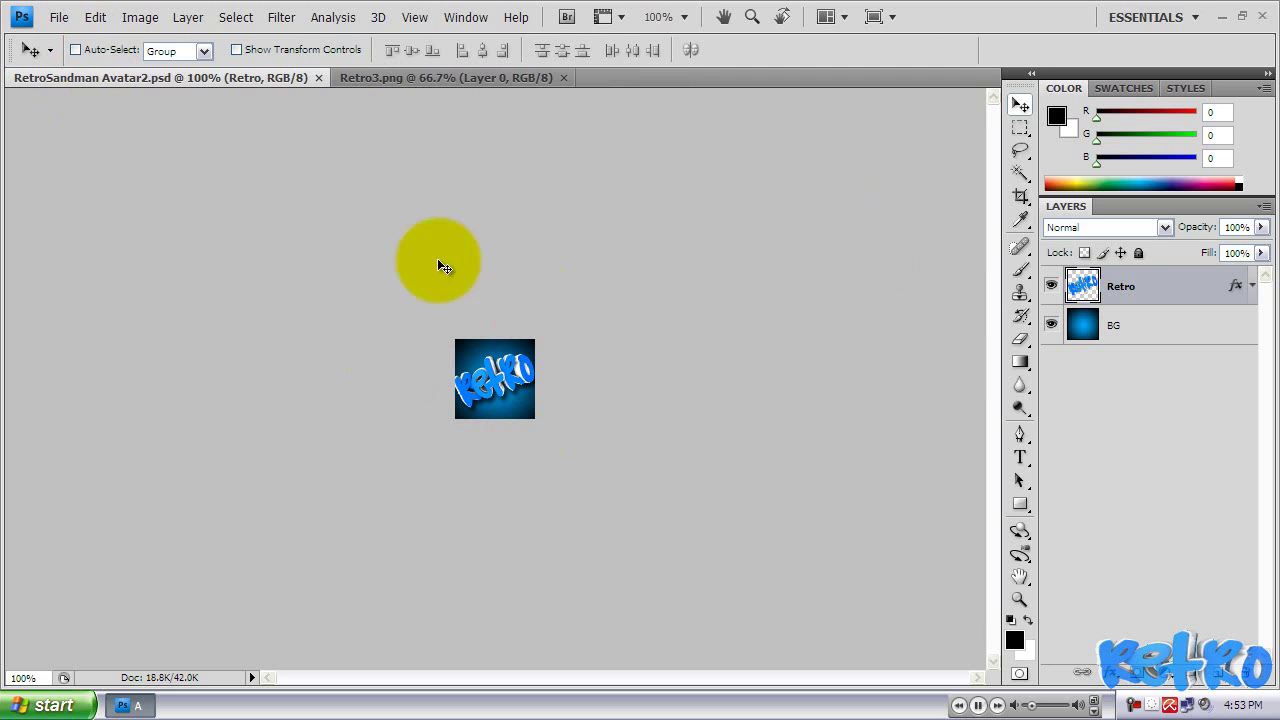
# Step: Start a Save As copy named RetroSandman Avatar2.png with the PNG format selected
pyautogui.click(57, 17)
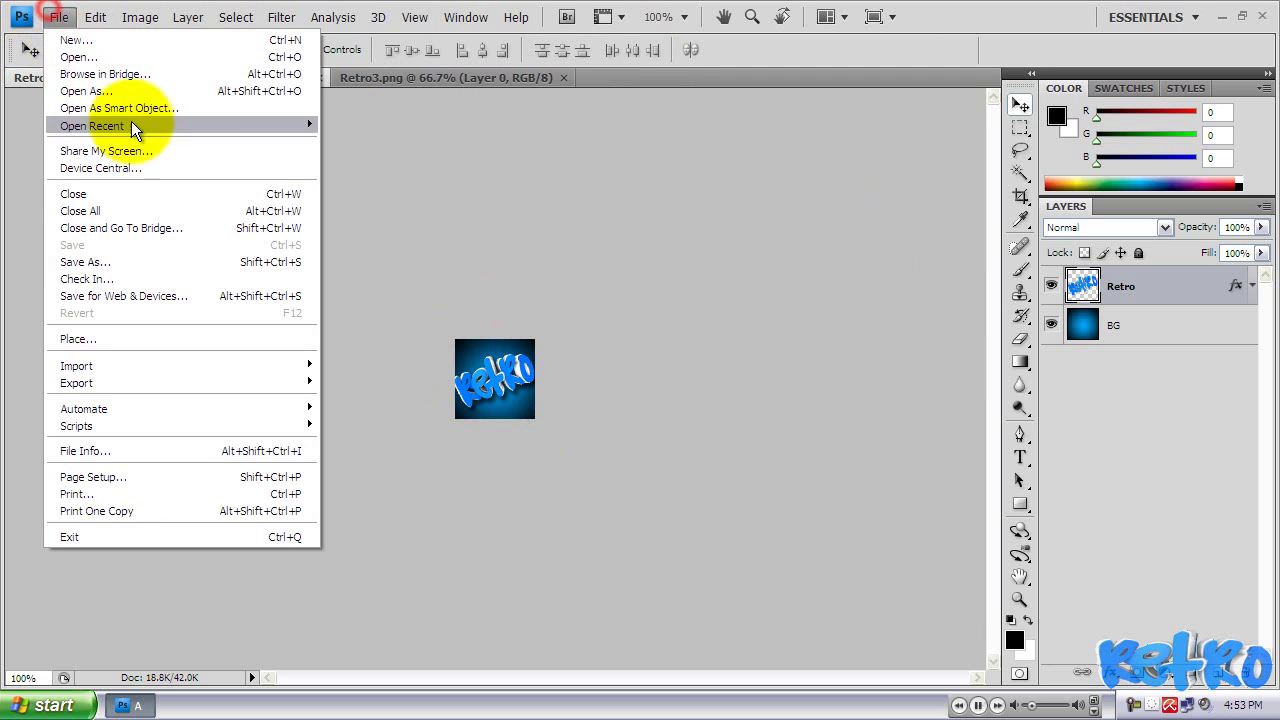
pyautogui.click(114, 262)
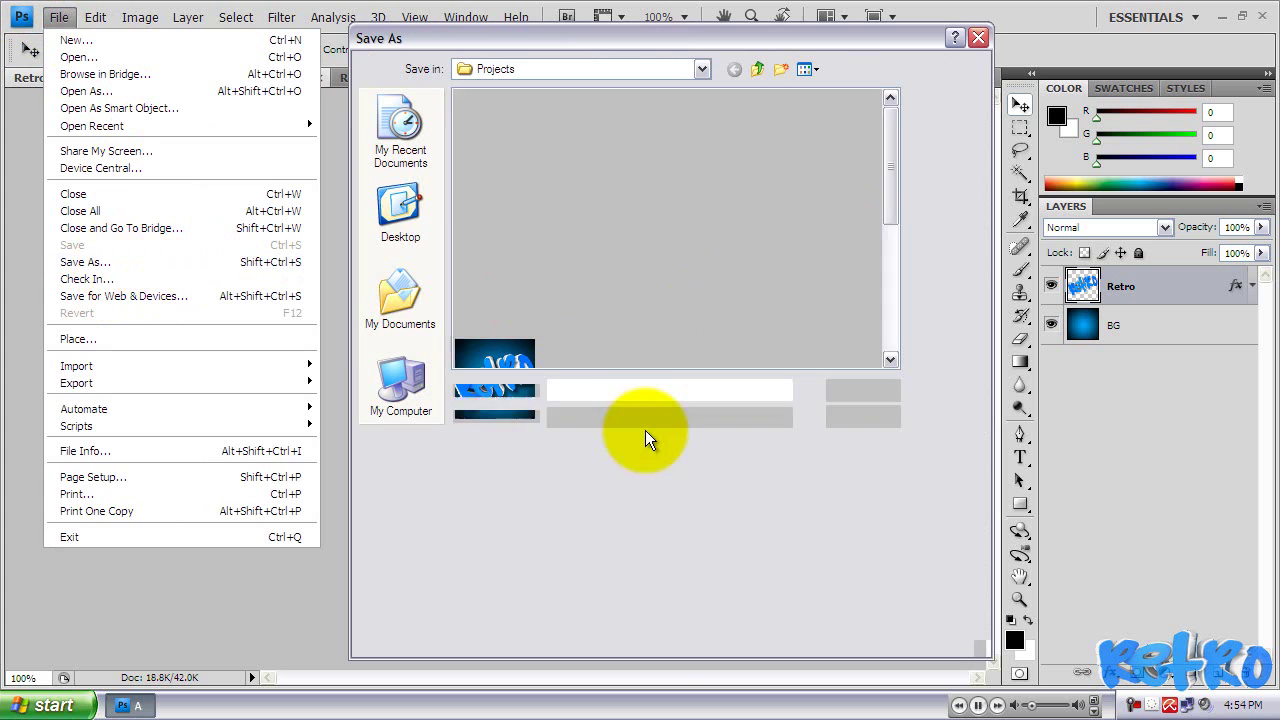
pyautogui.click(647, 418)
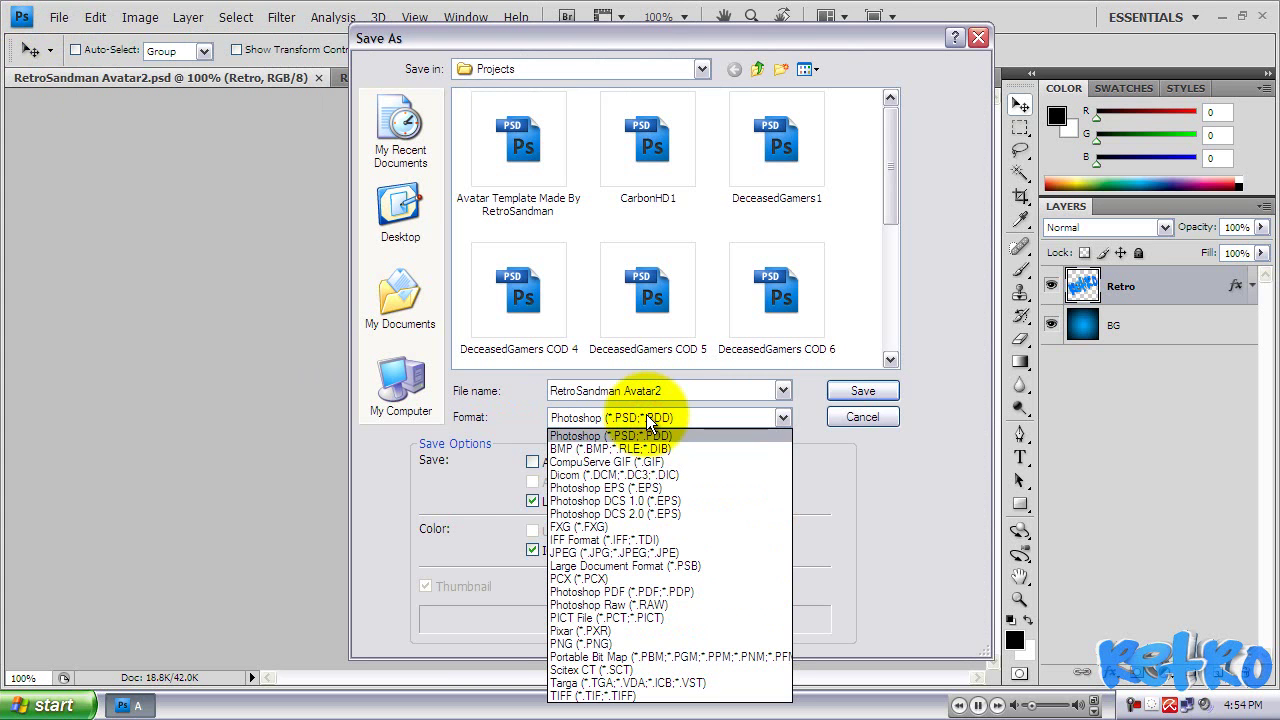
pyautogui.click(593, 642)
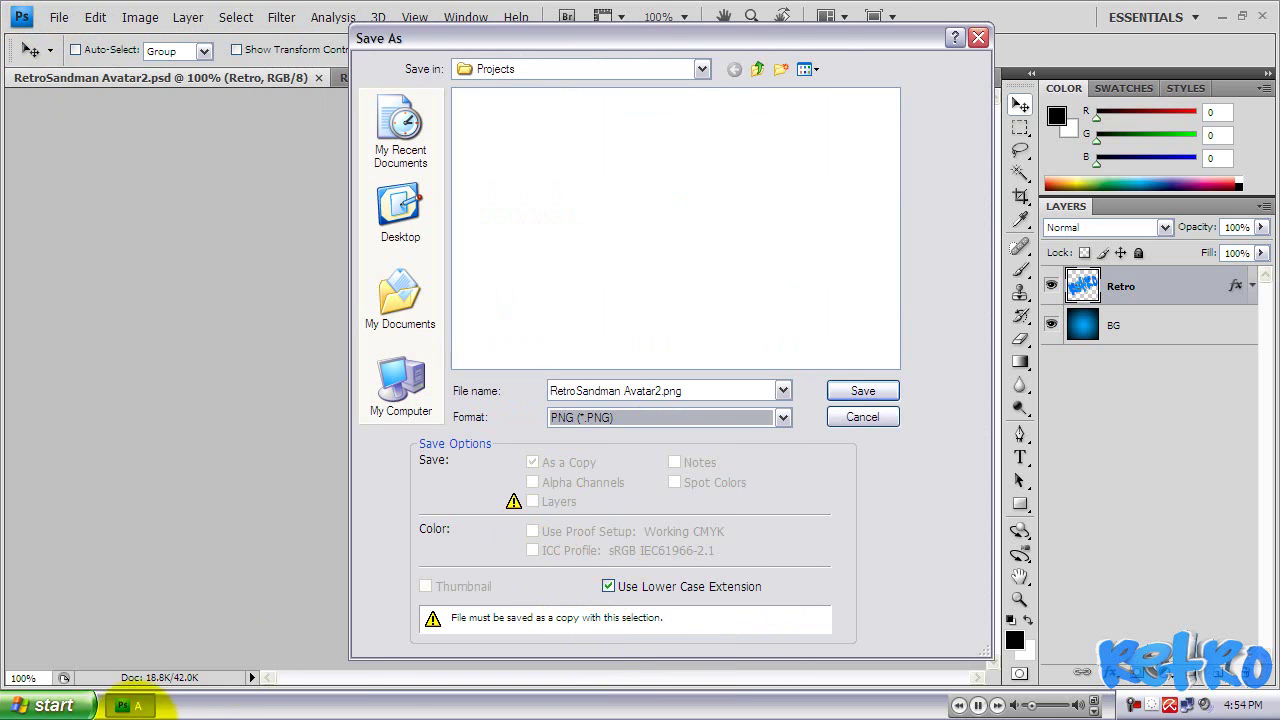
# Step: Launch Chrome and go to the YouTube account settings page
pyautogui.click(75, 706)
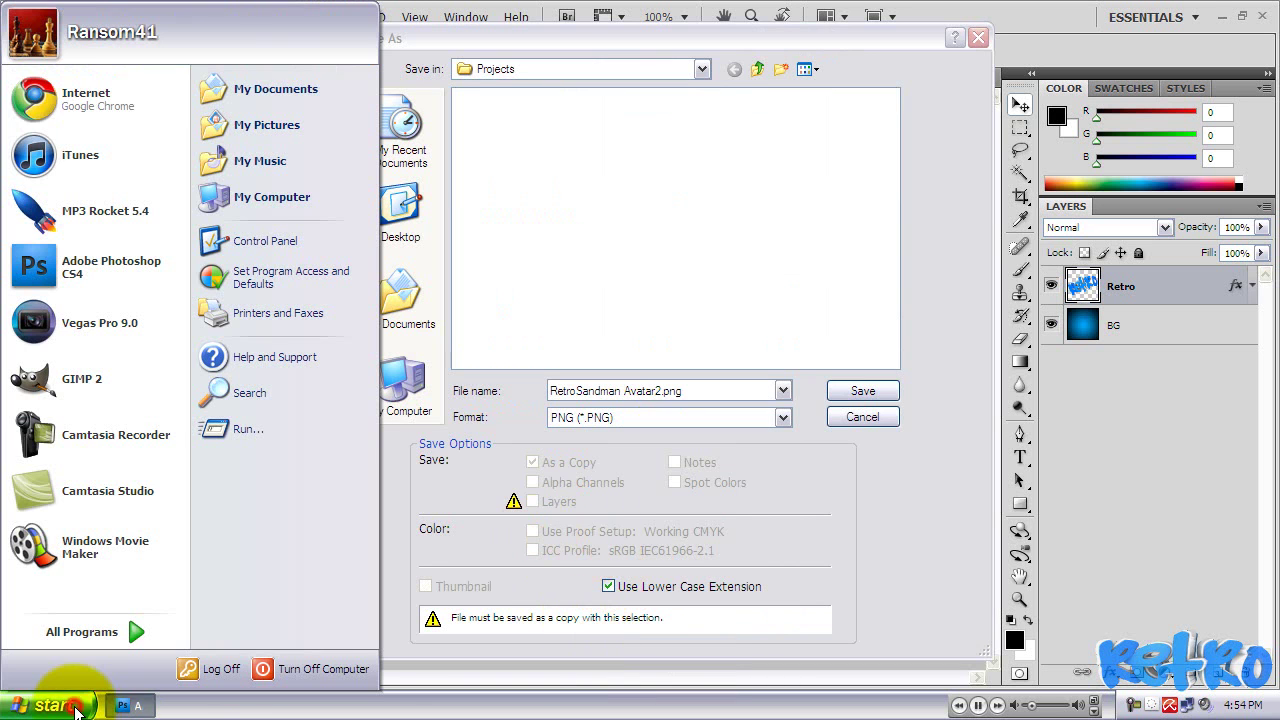
pyautogui.click(82, 98)
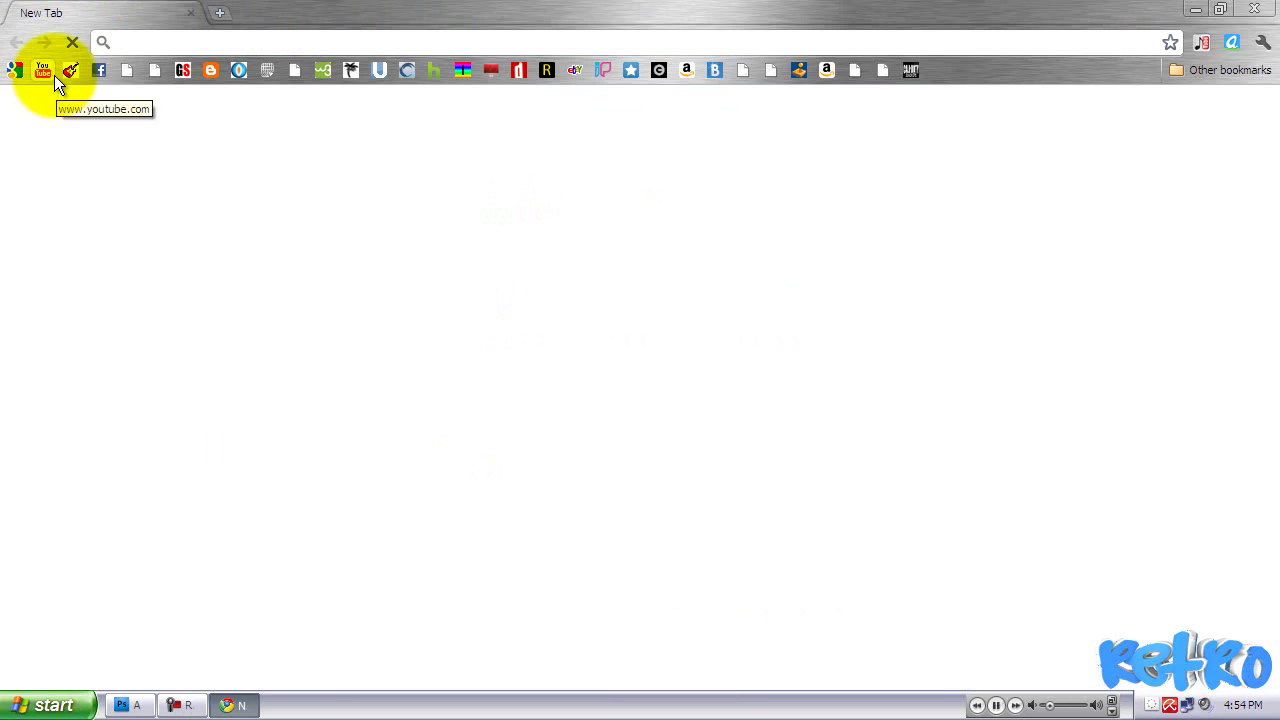
pyautogui.click(54, 75)
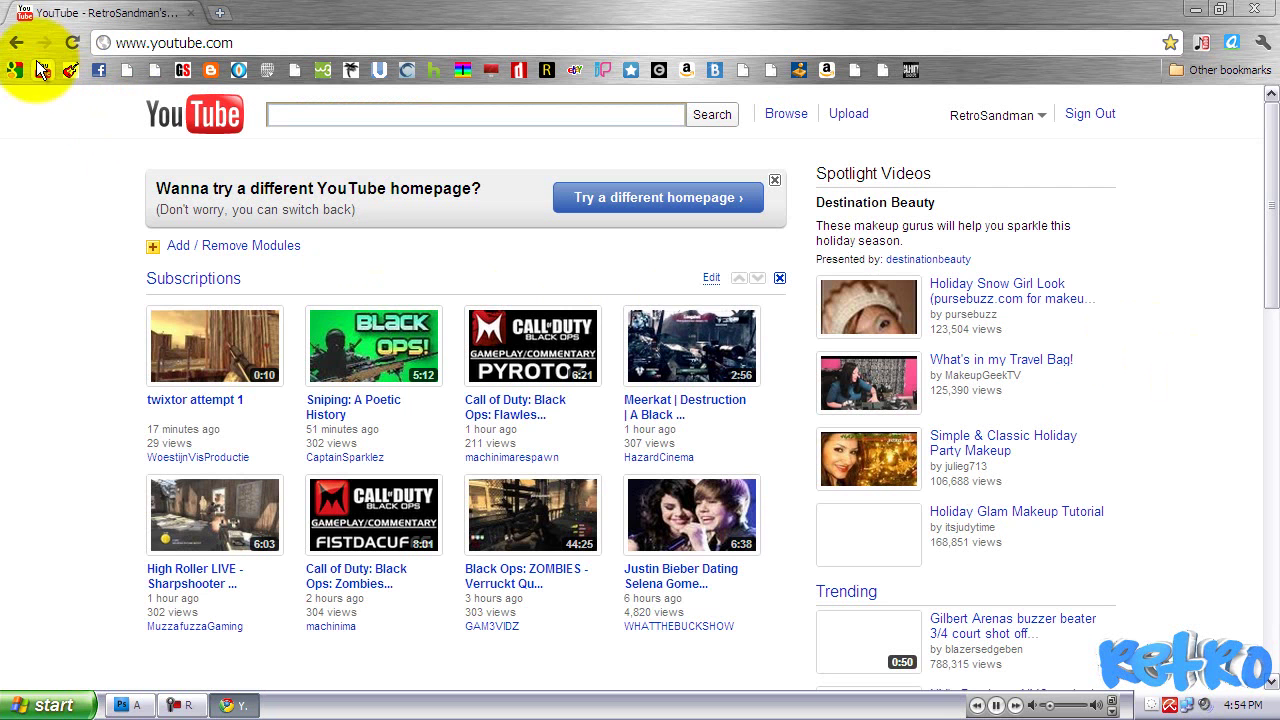
pyautogui.click(1000, 115)
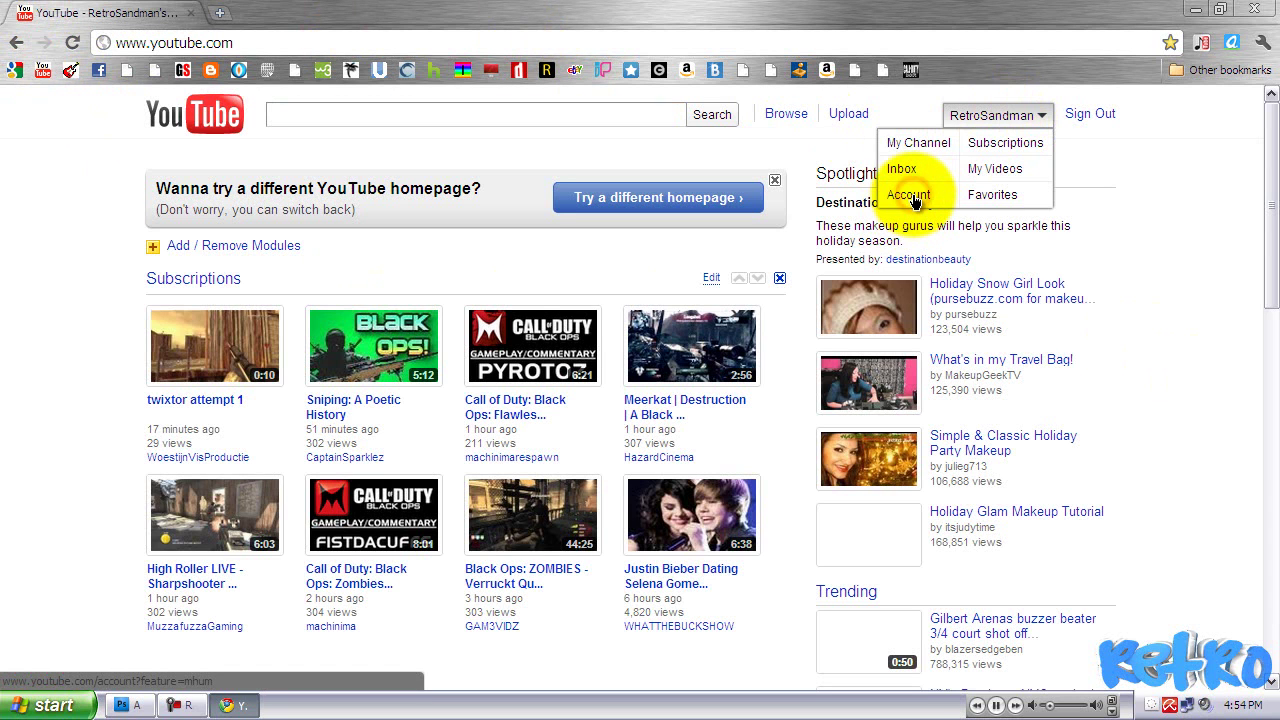
pyautogui.click(912, 196)
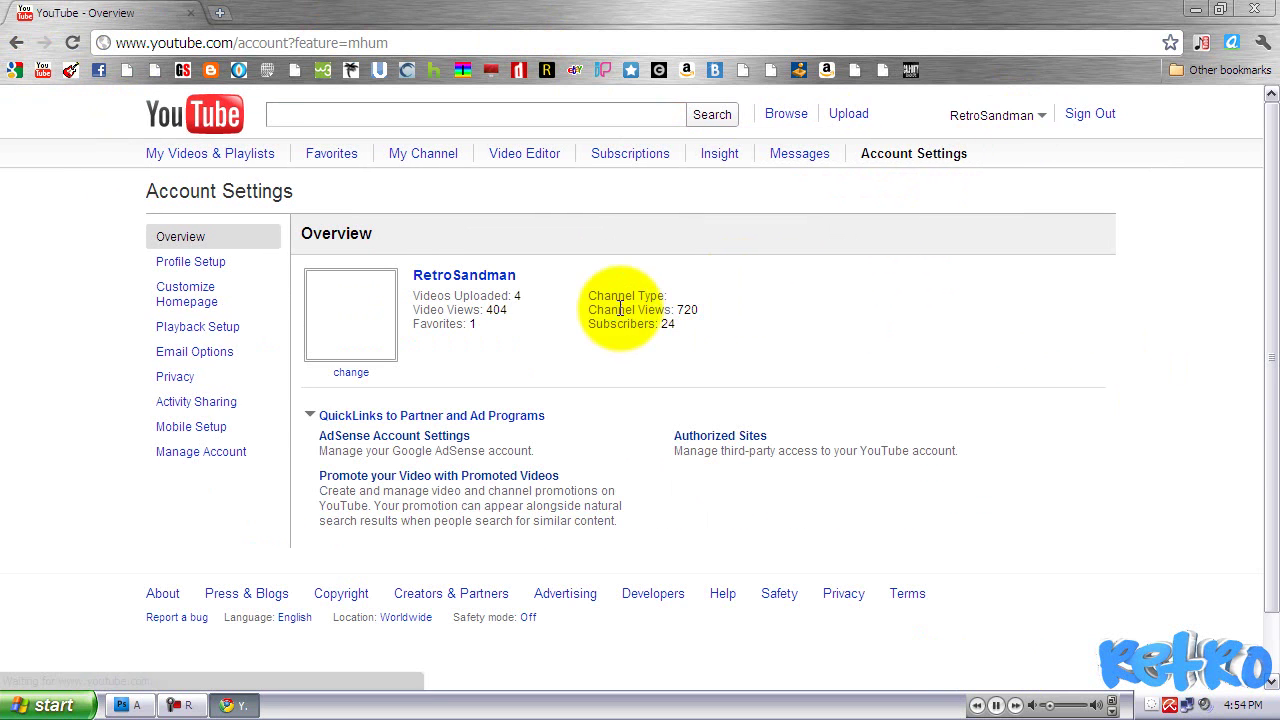
# Step: Bring up the profile picture change options, then return to Photoshop's pending Save As dialog
pyautogui.click(347, 373)
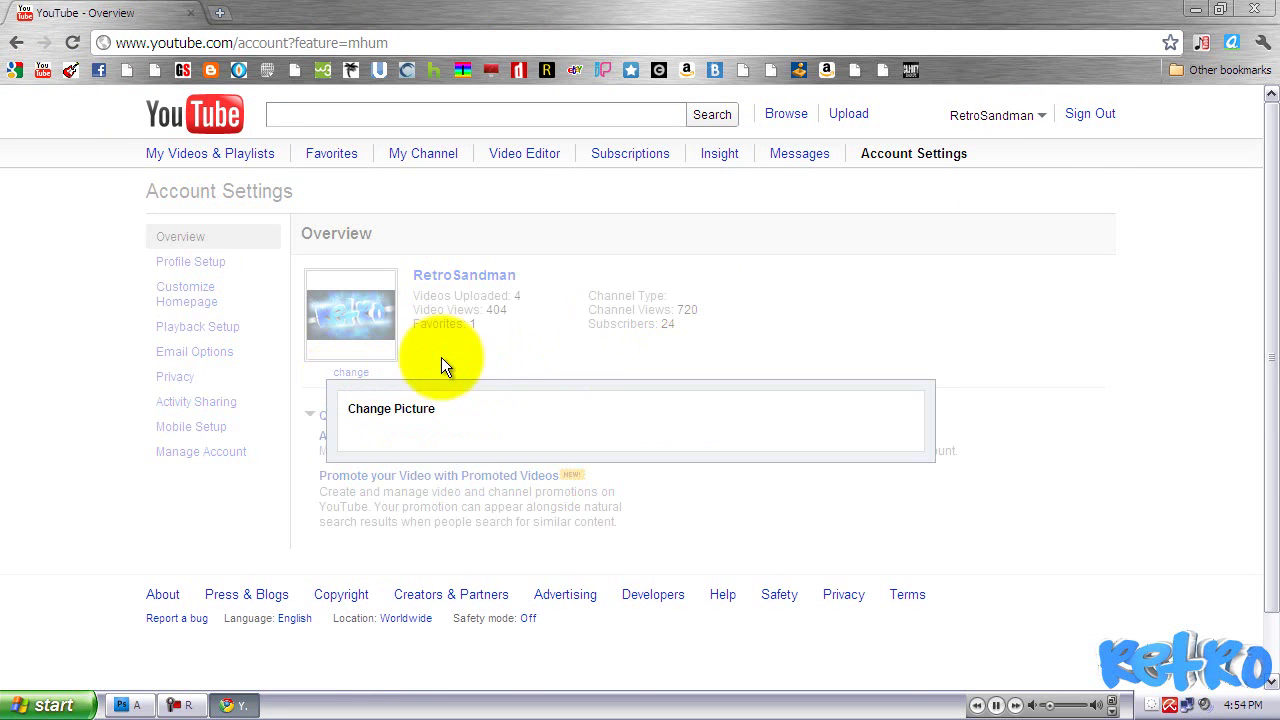
pyautogui.scroll(-1, 611, 395)
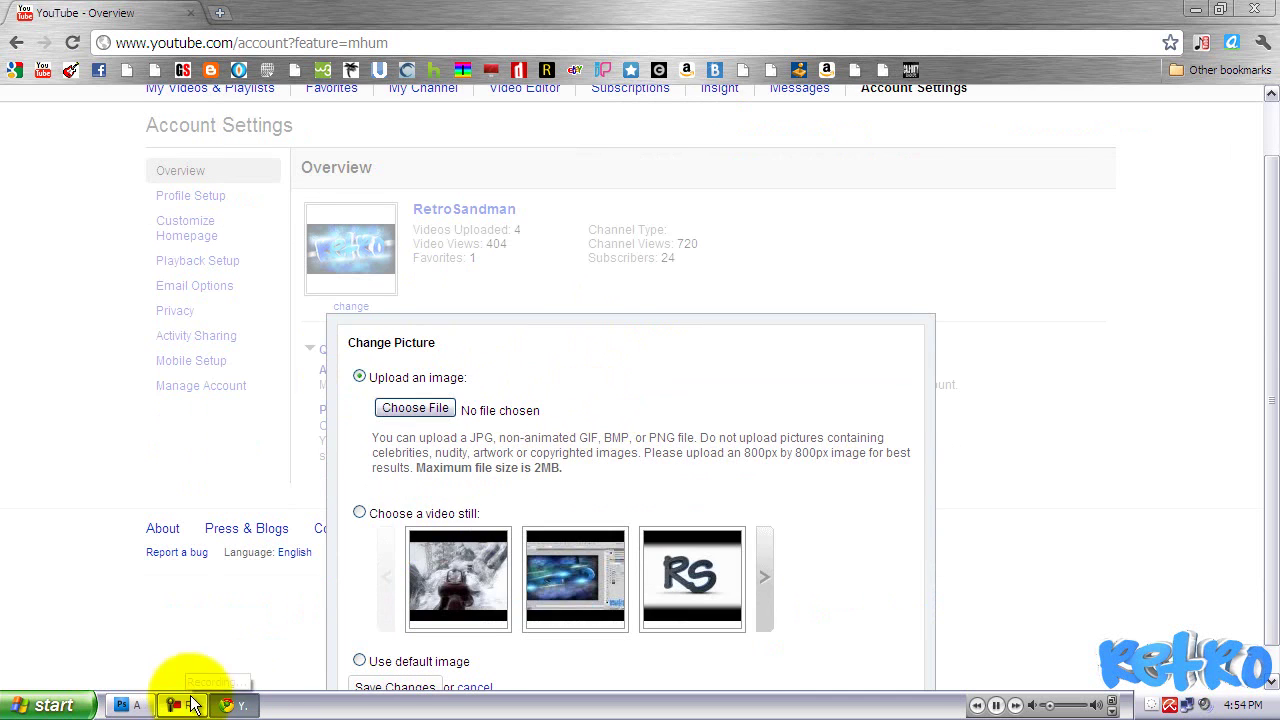
pyautogui.click(130, 704)
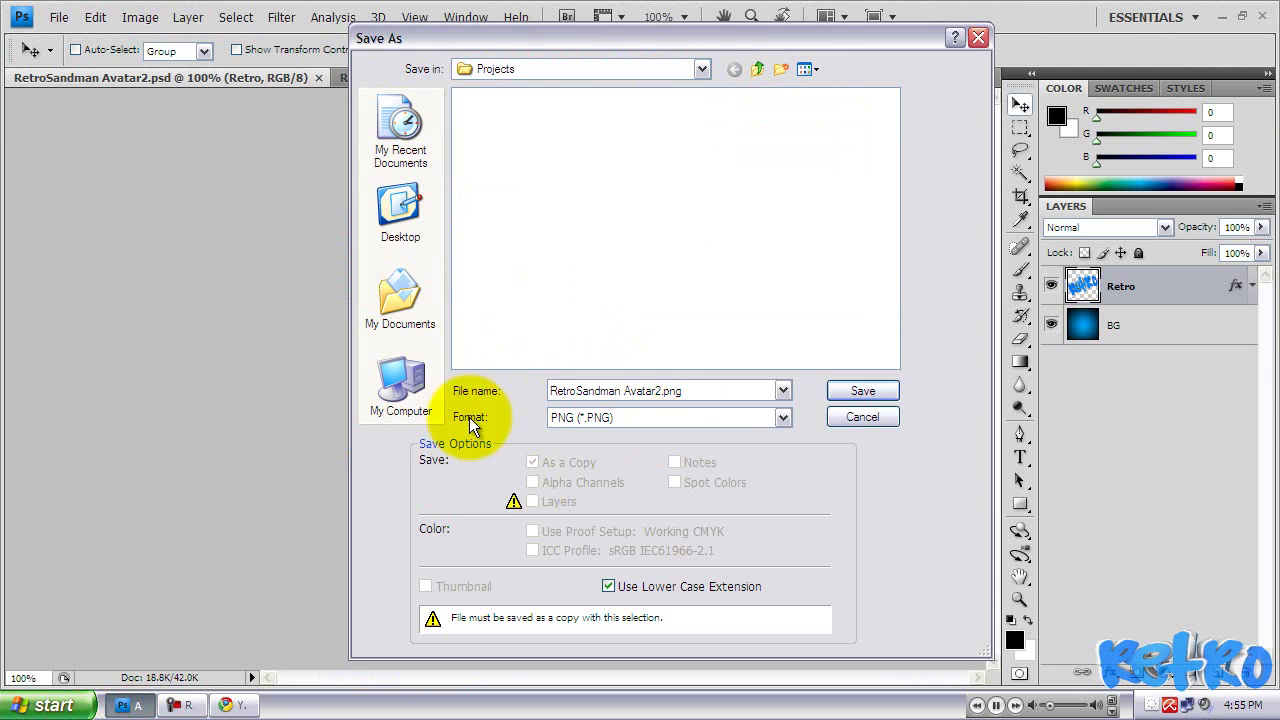
# Step: Save RetroSandman Avatar2.png into the Youtube Avatars folder with Interlace set to None
pyautogui.click(757, 69)
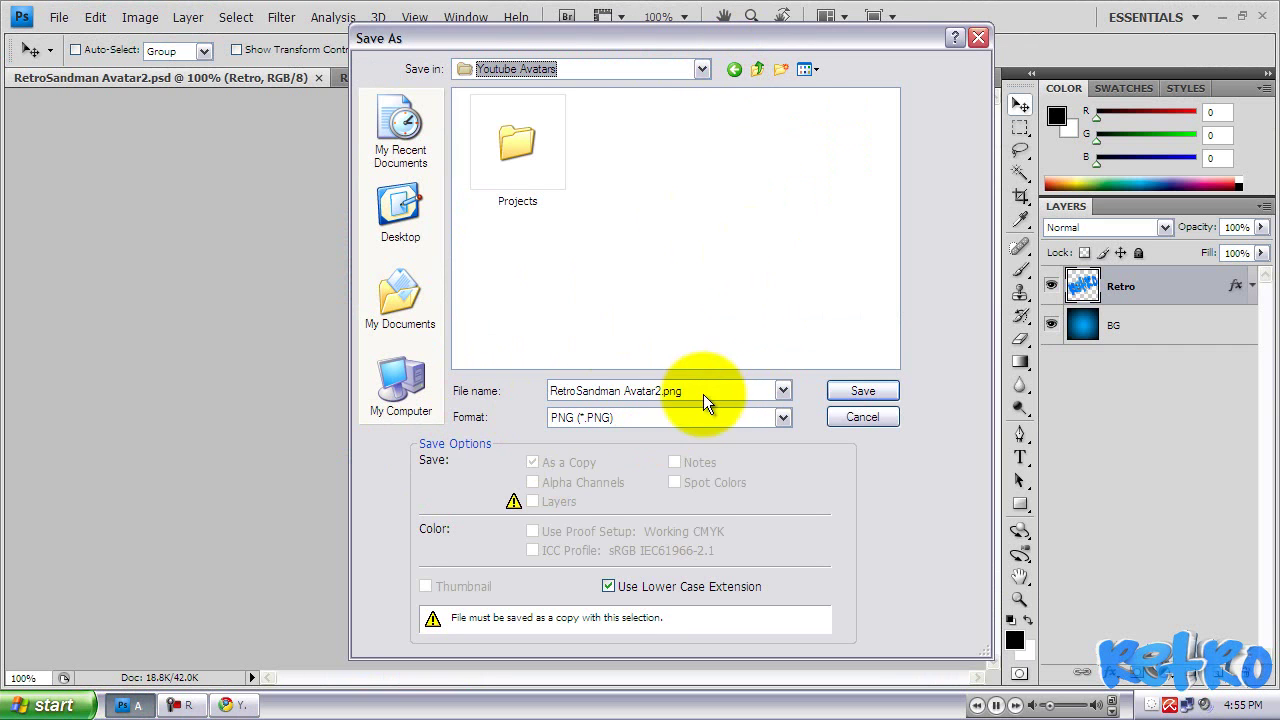
pyautogui.click(879, 389)
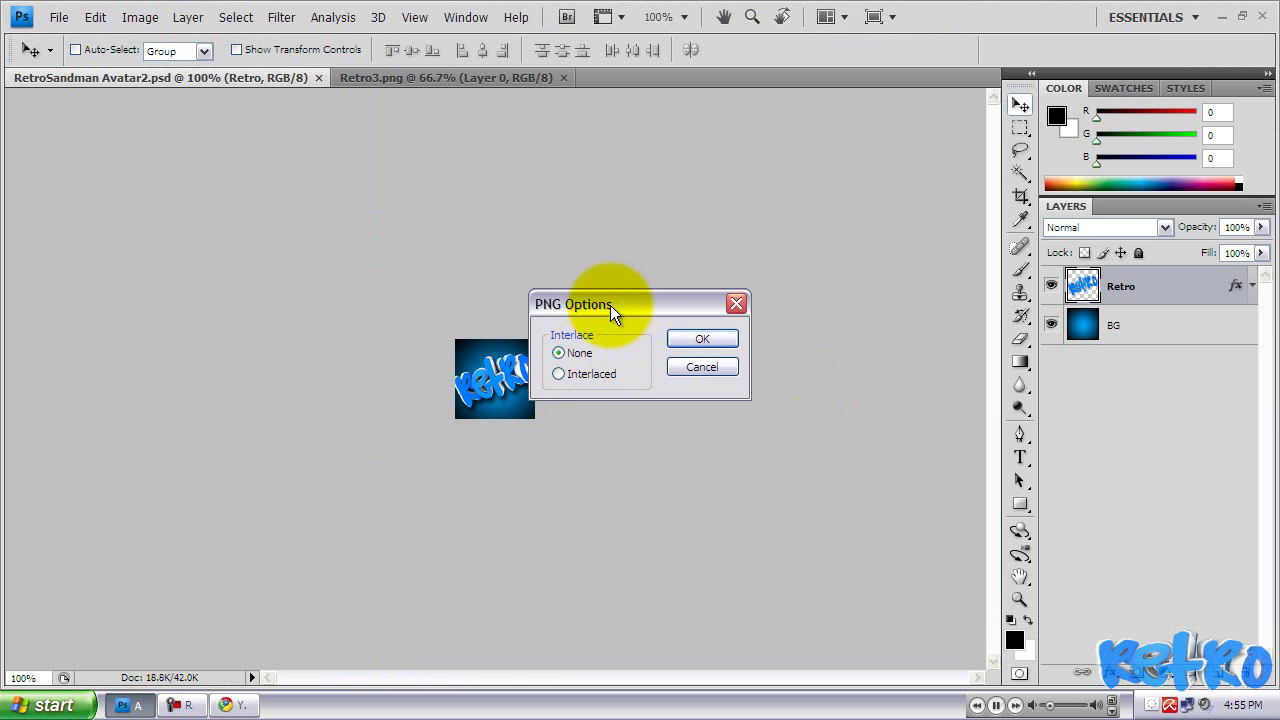
pyautogui.moveTo(610, 305); pyautogui.dragTo(549, 275)
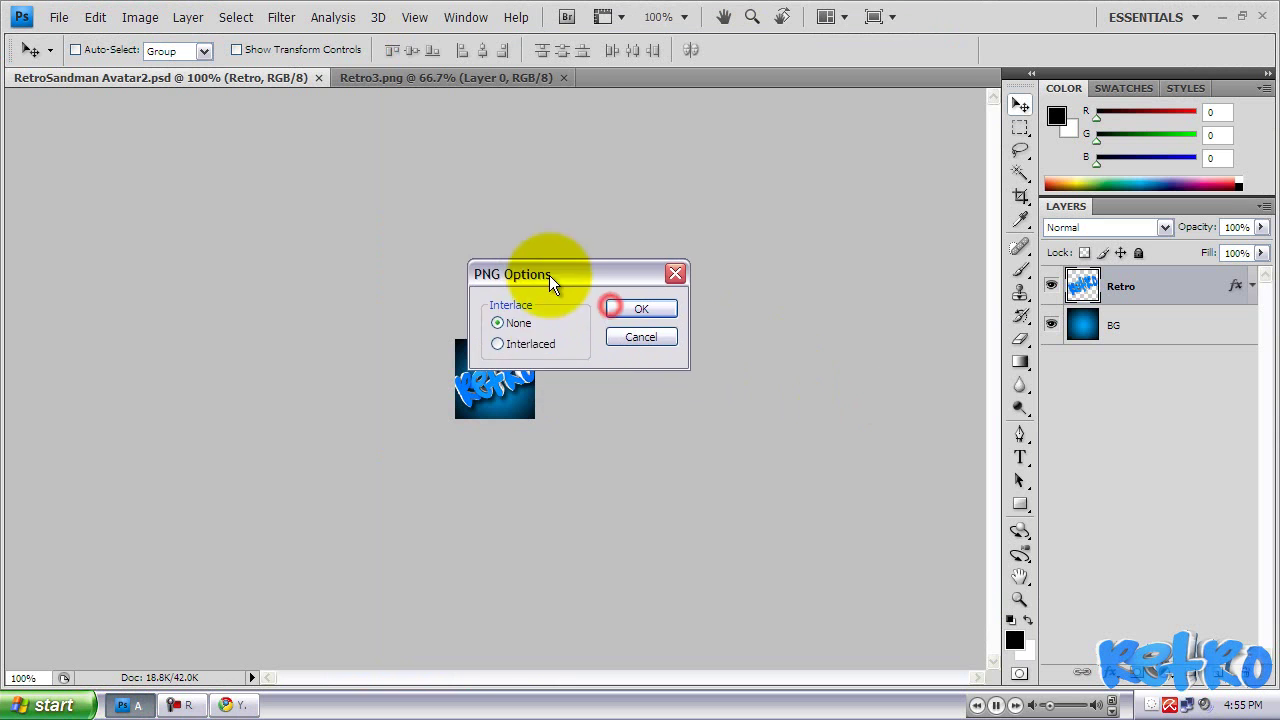
pyautogui.click(637, 310)
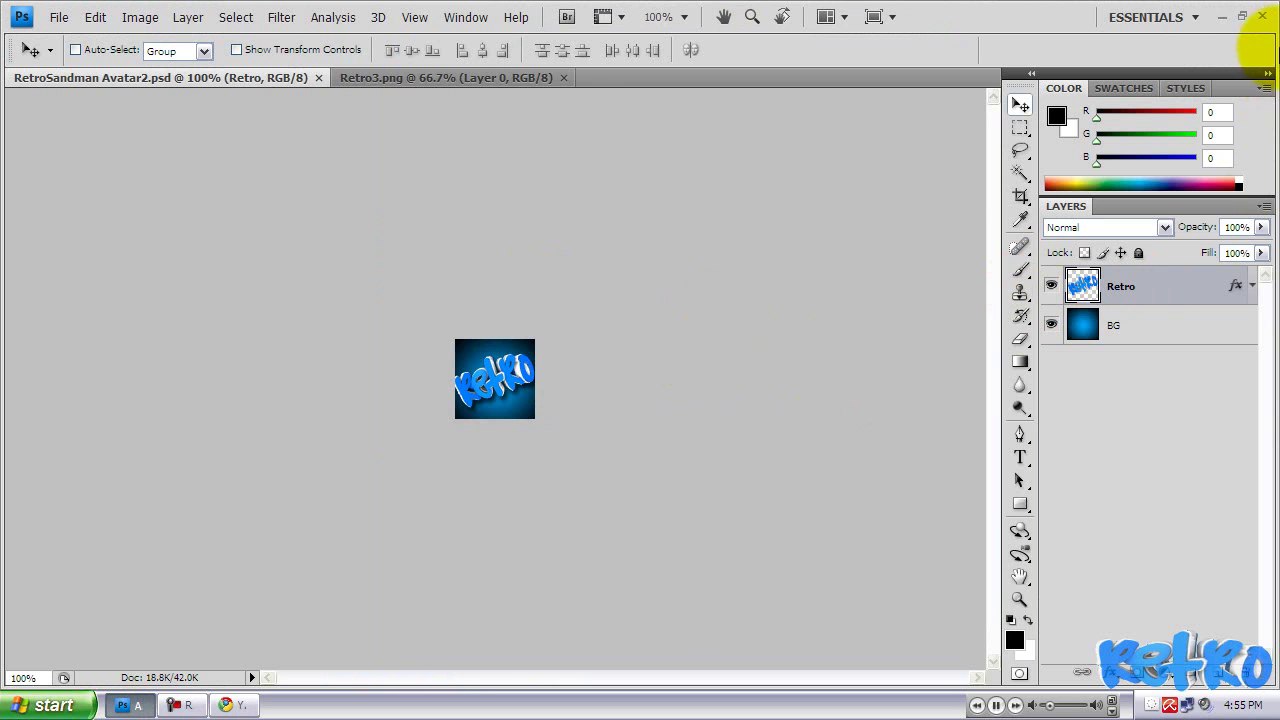
# Step: Switch from Photoshop back to YouTube's Change Picture panel in Chrome
pyautogui.click(1222, 17)
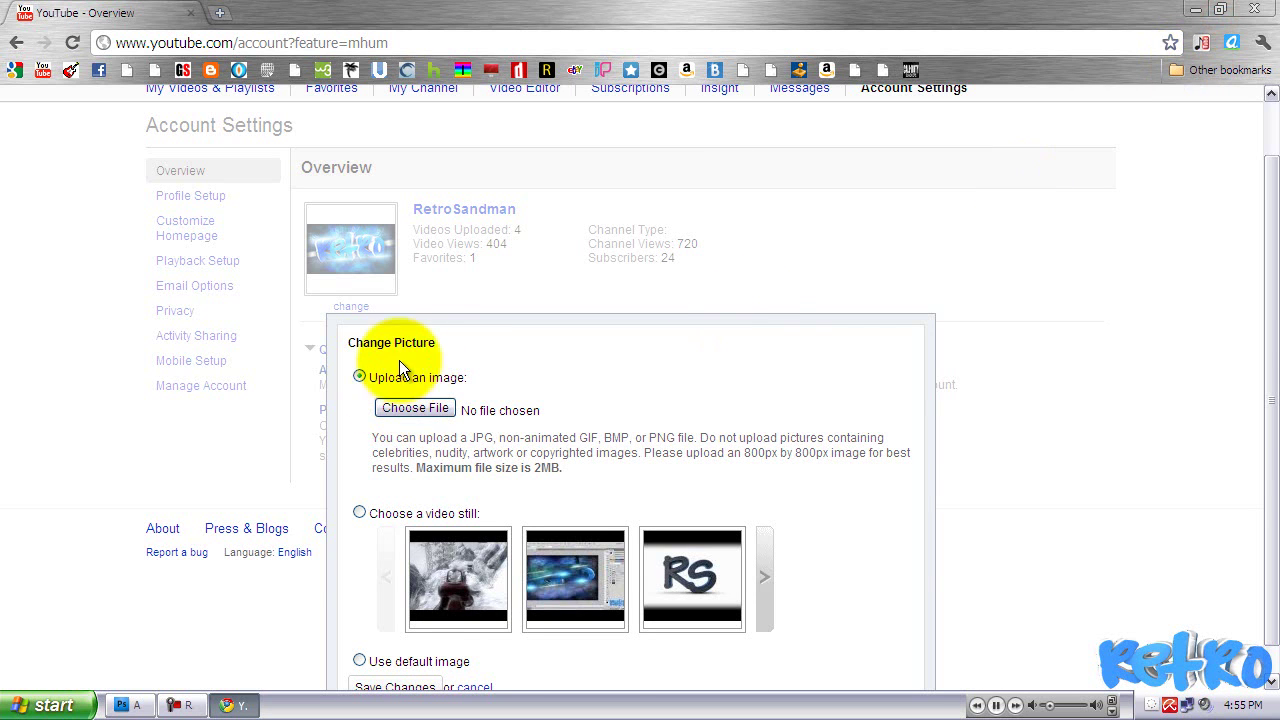
pyautogui.scroll(1, 690, 265)
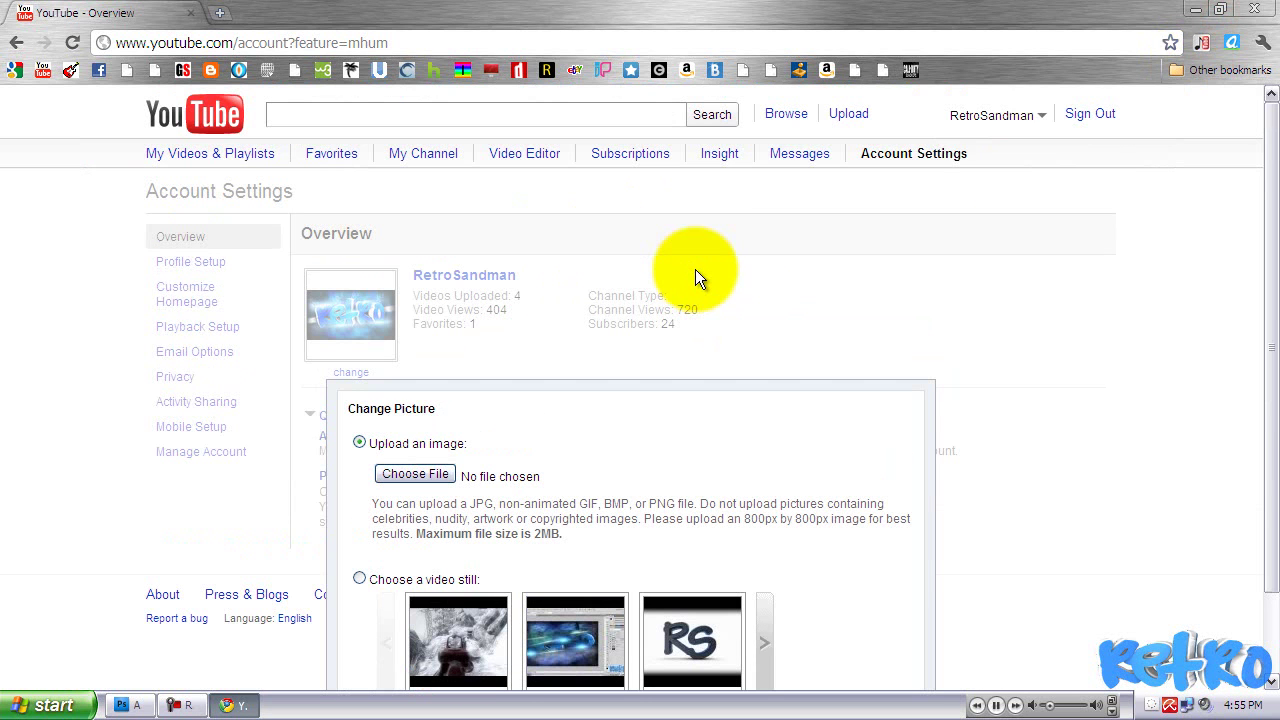
pyautogui.click(1020, 116)
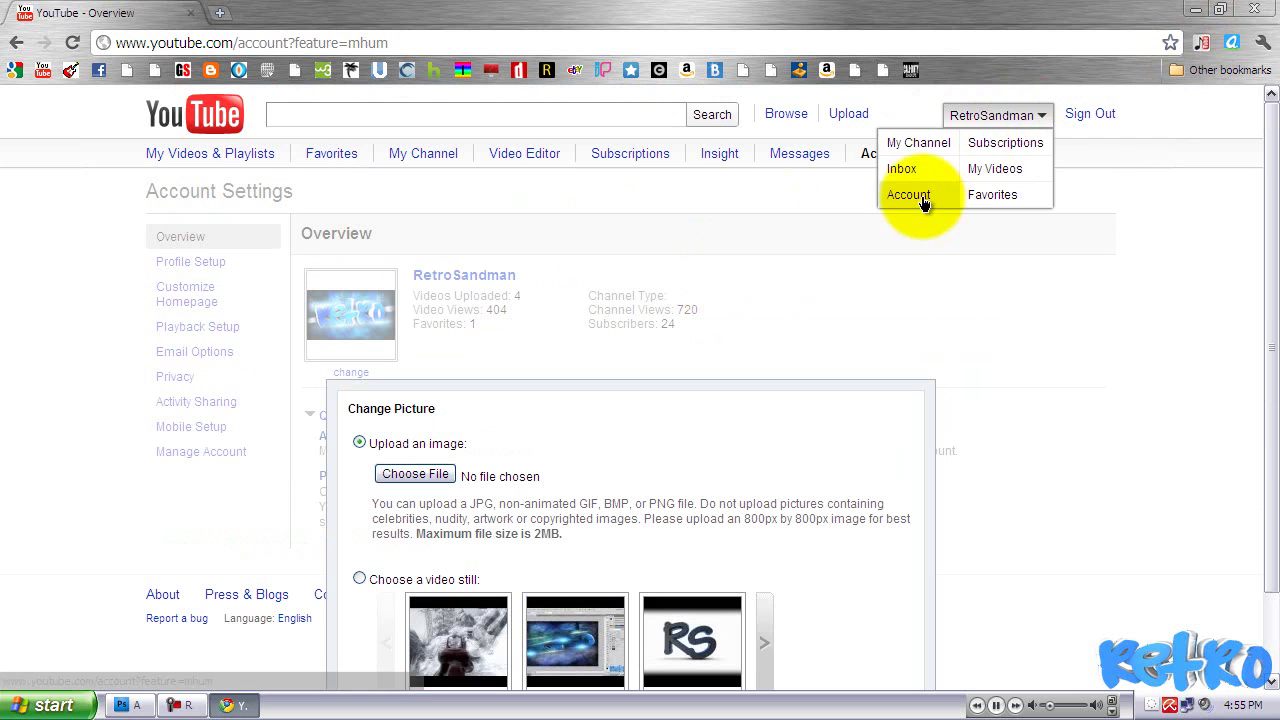
pyautogui.click(905, 228)
pyautogui.scroll(-1, 905, 228)
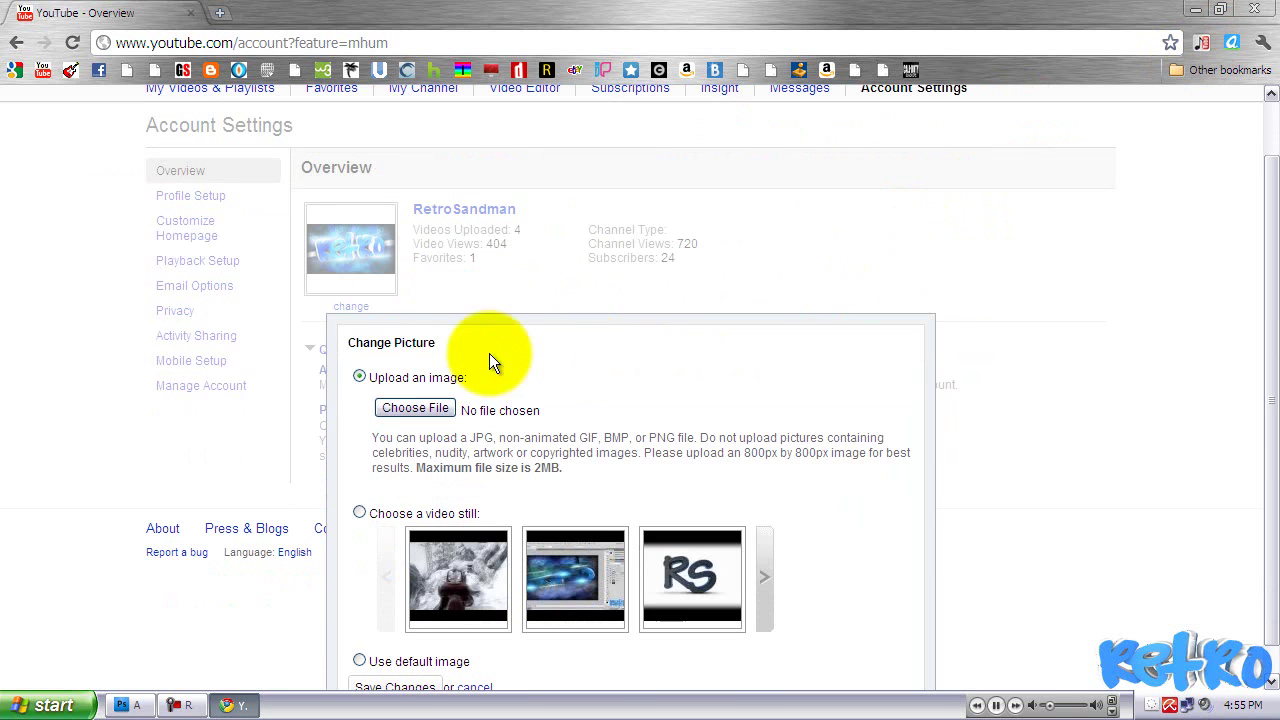
pyautogui.scroll(-1, 390, 378)
# Step: Upload the Avatar2 image from My Documents > My Pictures > Youtube Avatars
pyautogui.click(390, 374)
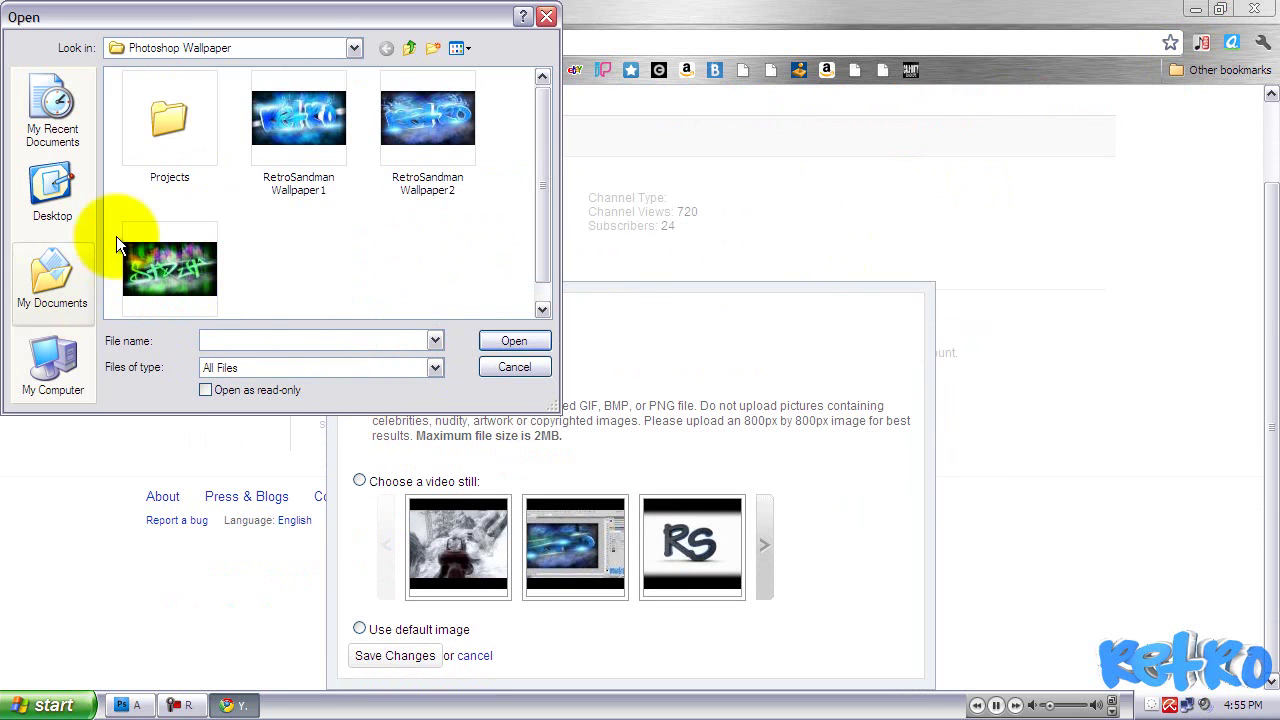
pyautogui.click(48, 295)
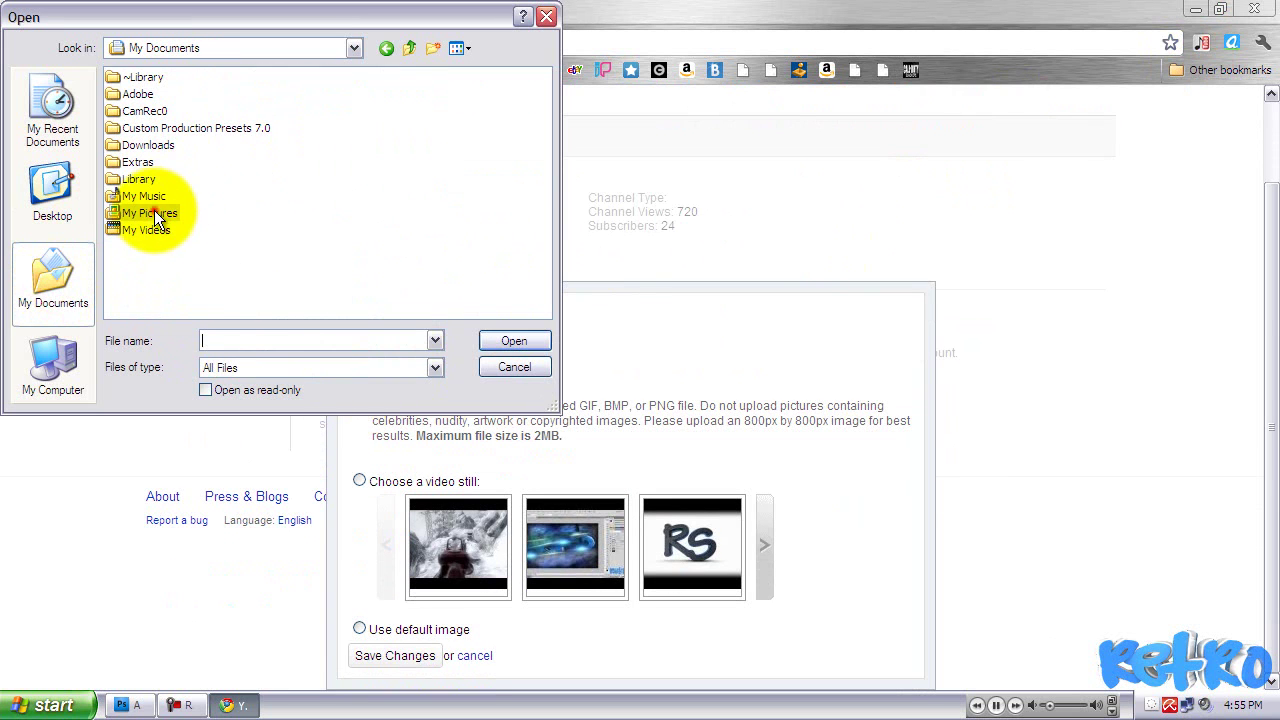
pyautogui.doubleClick(152, 212)
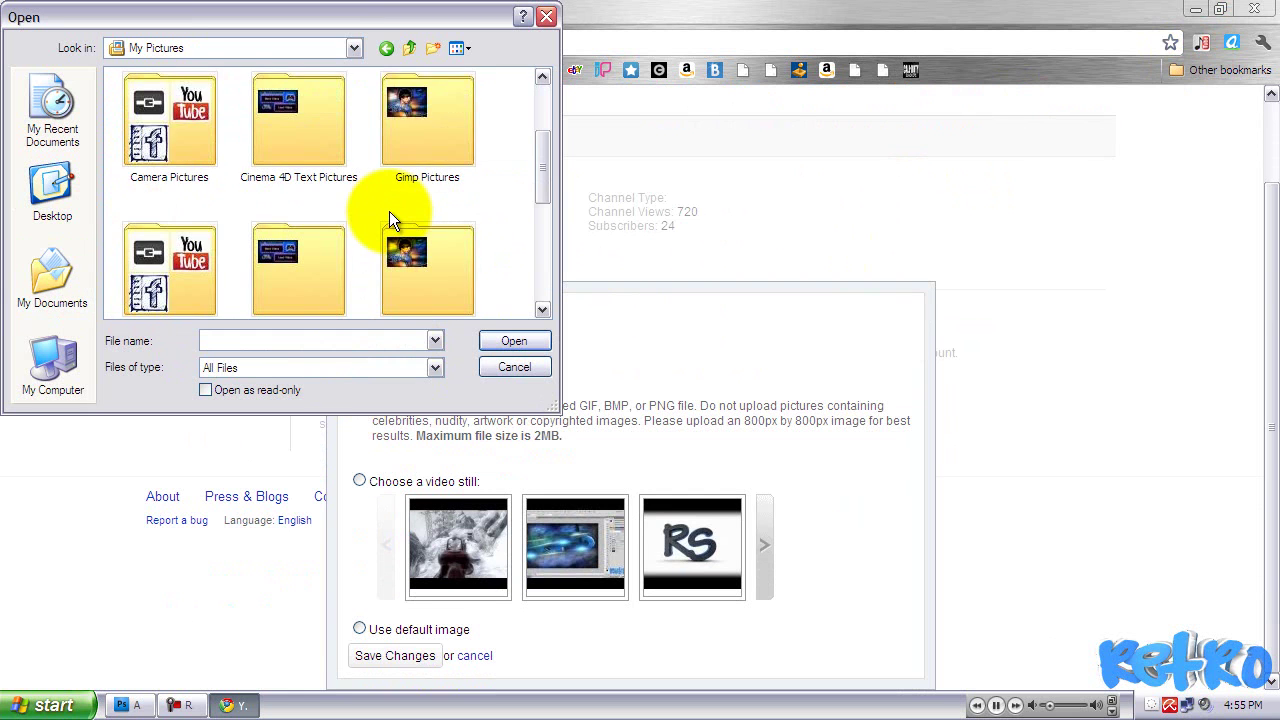
pyautogui.scroll(-5, 389, 211)
pyautogui.doubleClick(190, 255)
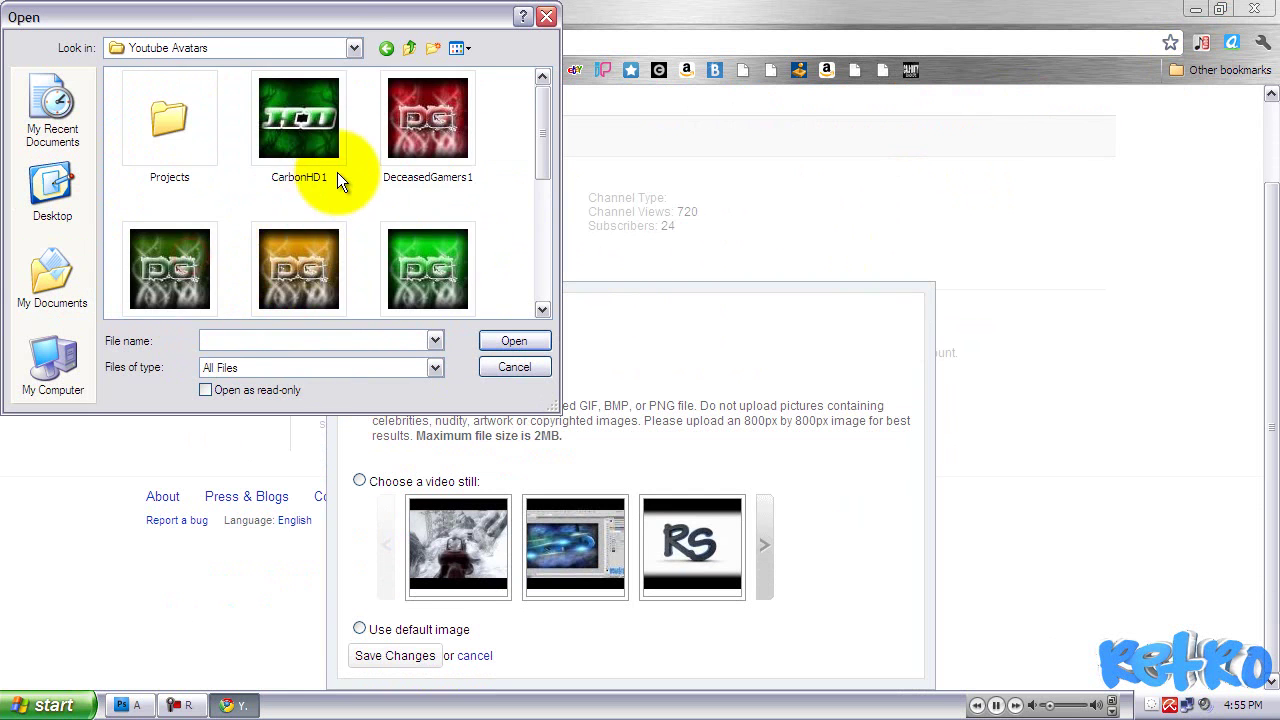
pyautogui.scroll(-5, 337, 172)
pyautogui.click(203, 257)
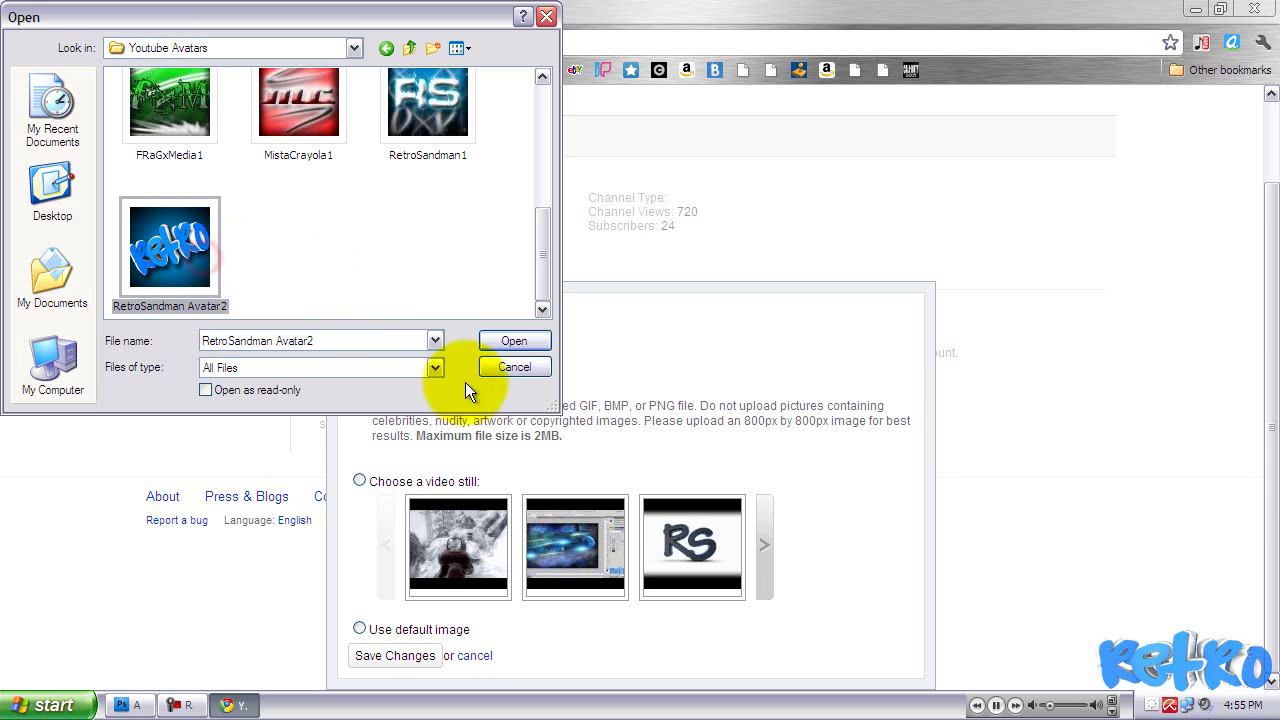
pyautogui.click(522, 341)
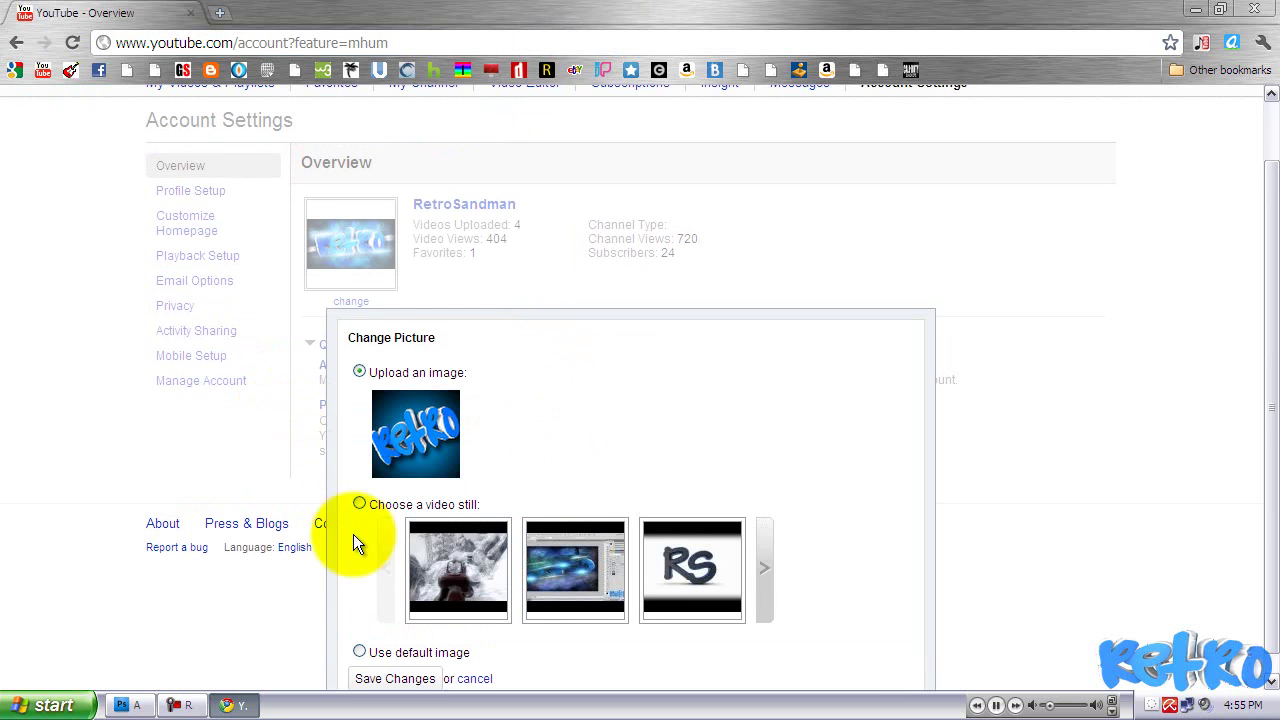
# Step: Save Changes so the blue Retro image becomes the profile picture on the Account Settings overview
pyautogui.scroll(-1, 353, 534)
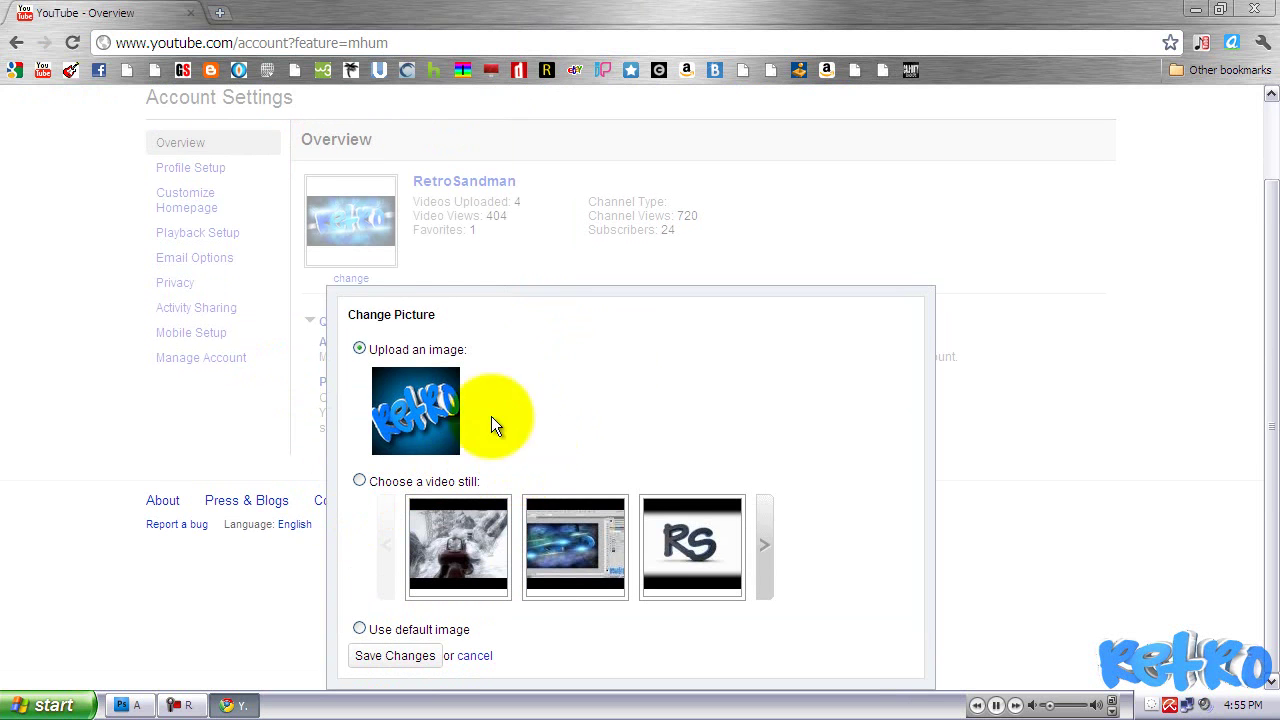
pyautogui.click(396, 655)
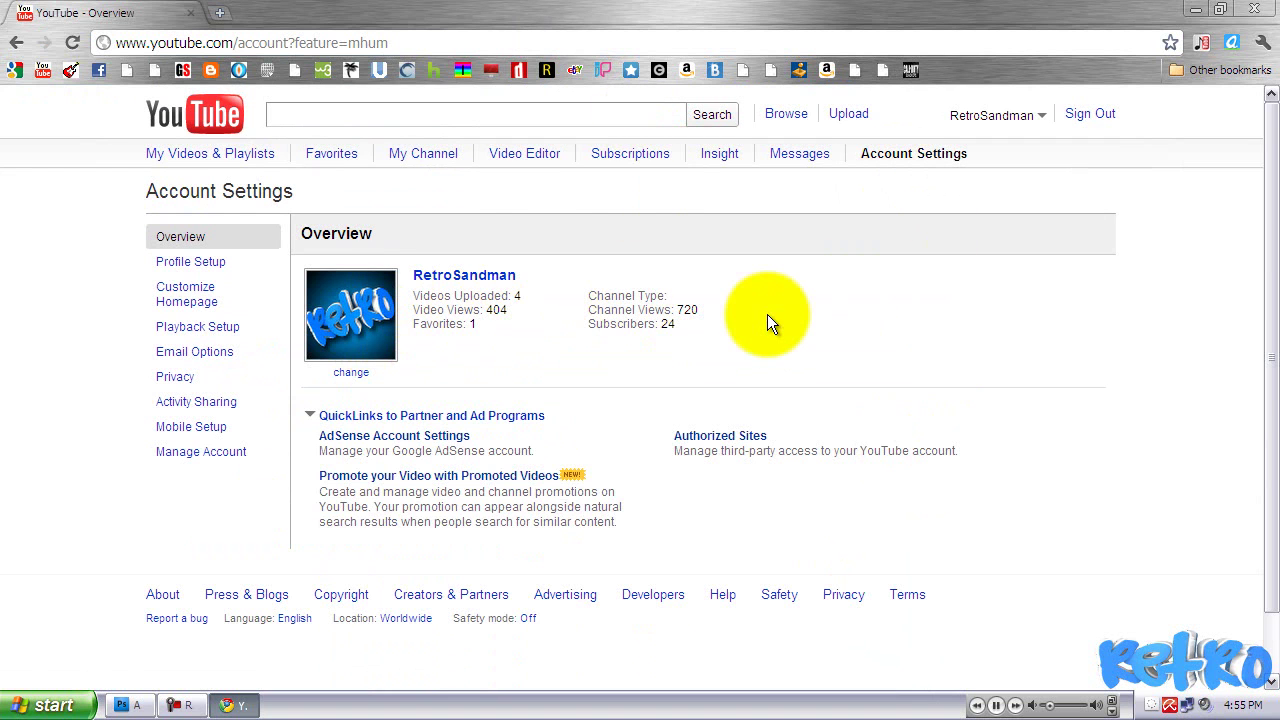
pyautogui.click(968, 113)
pyautogui.click(925, 117)
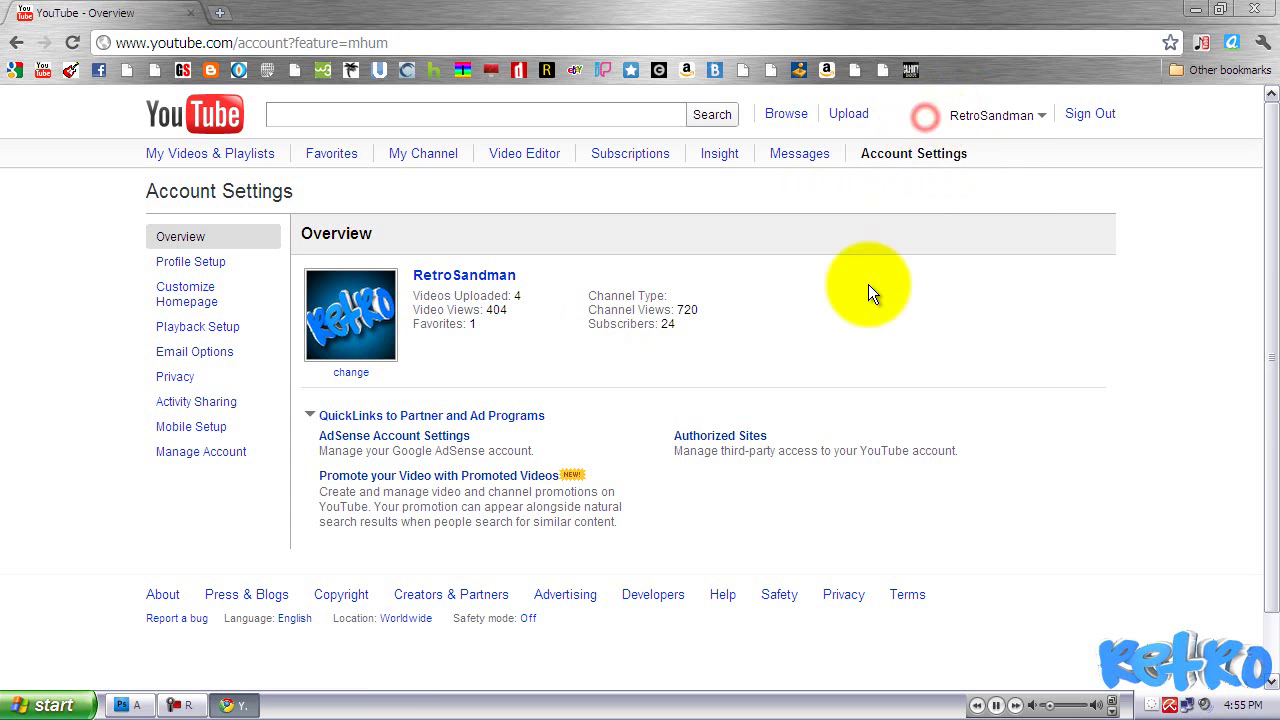
# Step: Minimize Chrome to show the blue Retro wallpaper on the desktop
pyautogui.click(1195, 9)
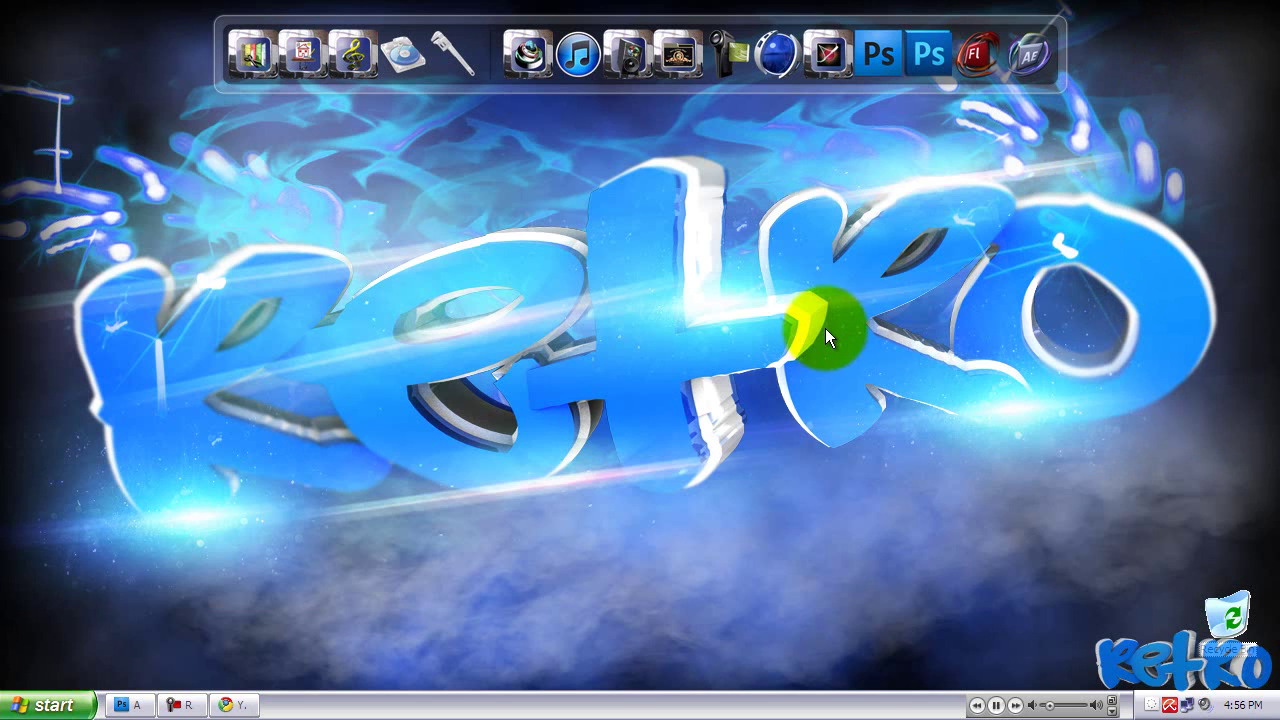
pyautogui.moveTo(846, 273); pyautogui.dragTo(523, 427)
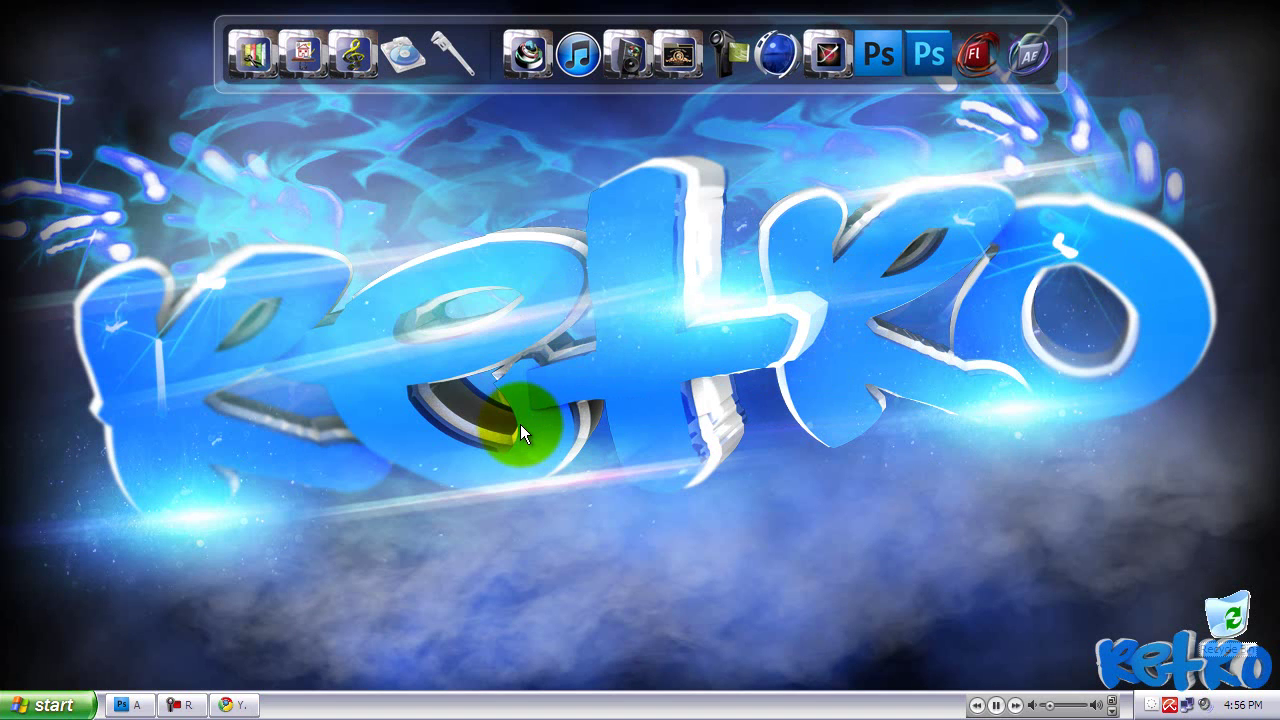